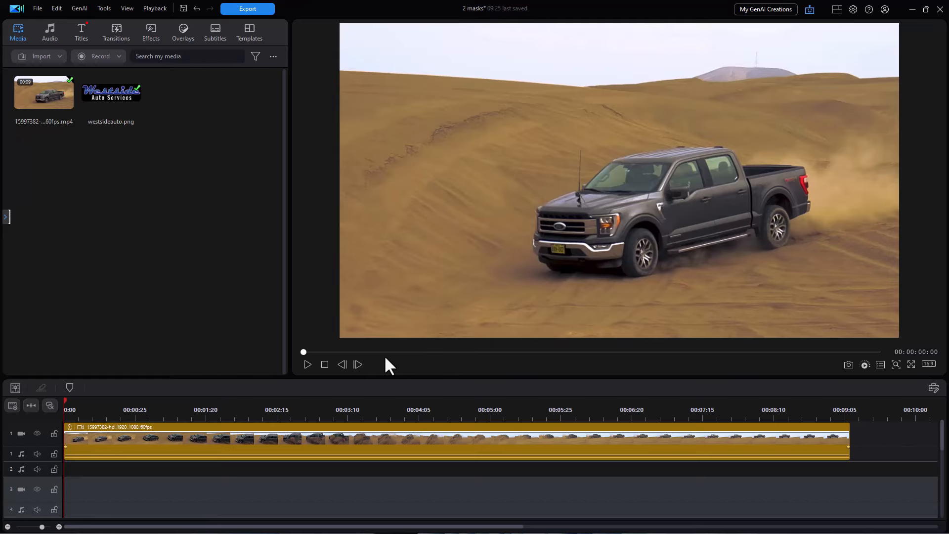
Step: Add westsideauto.png to video track 3 and stretch it to the footage's full length
left_click(307, 365)
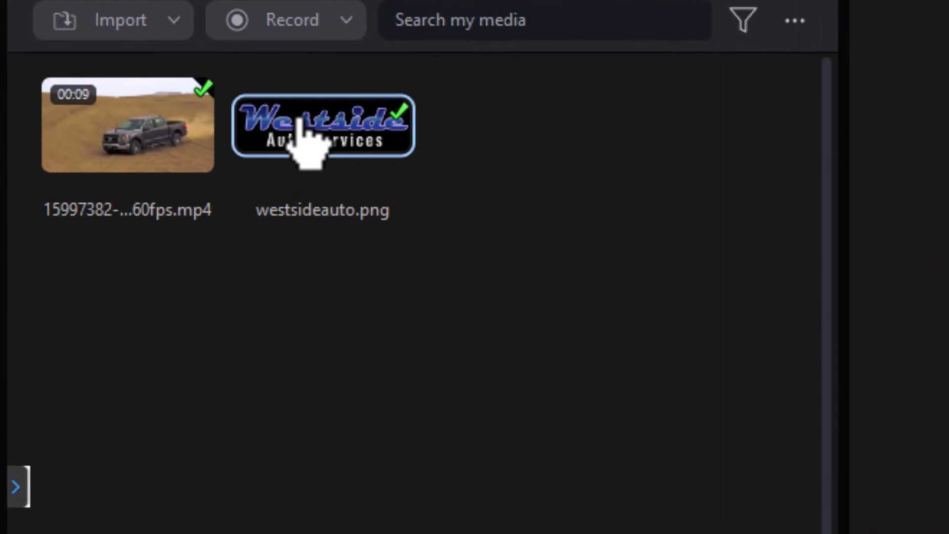
left_click(300, 123)
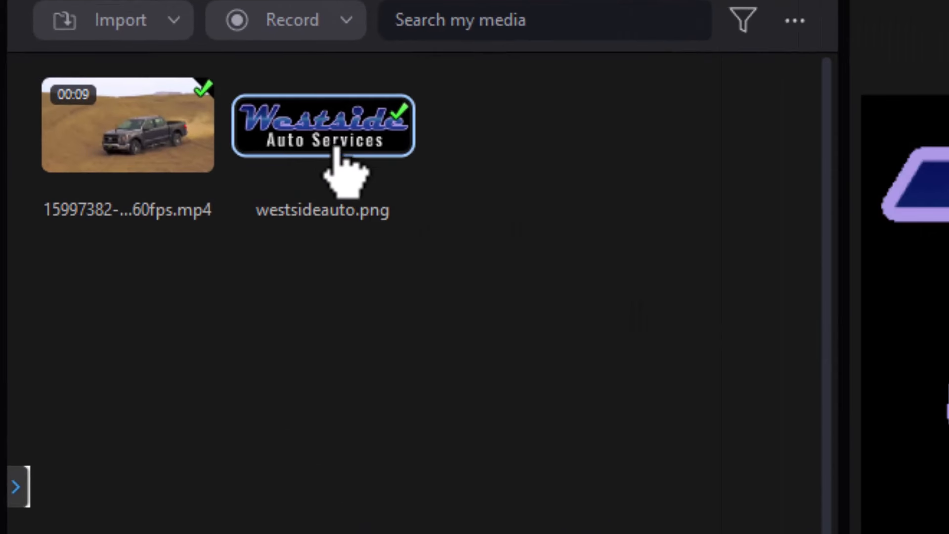
left_click_drag(333, 155, 54, 533)
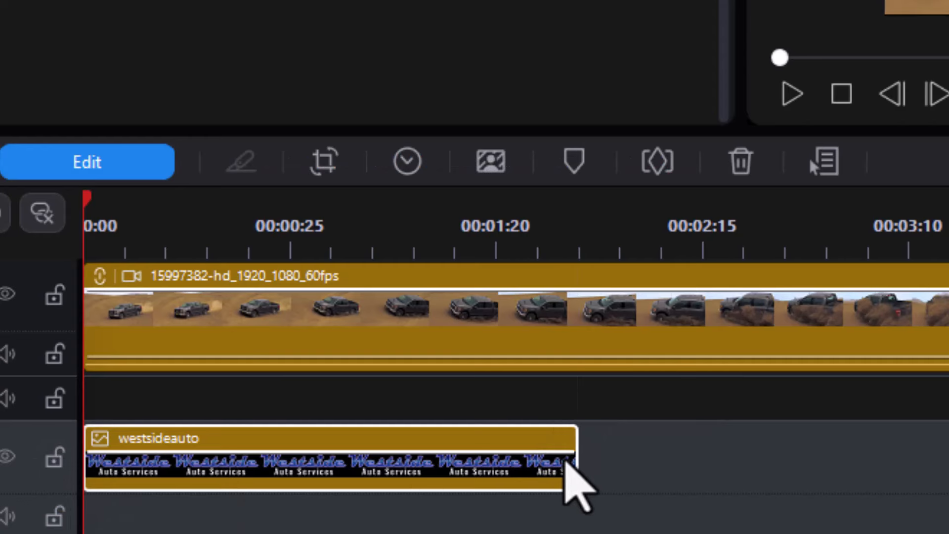
left_click_drag(576, 460, 946, 459)
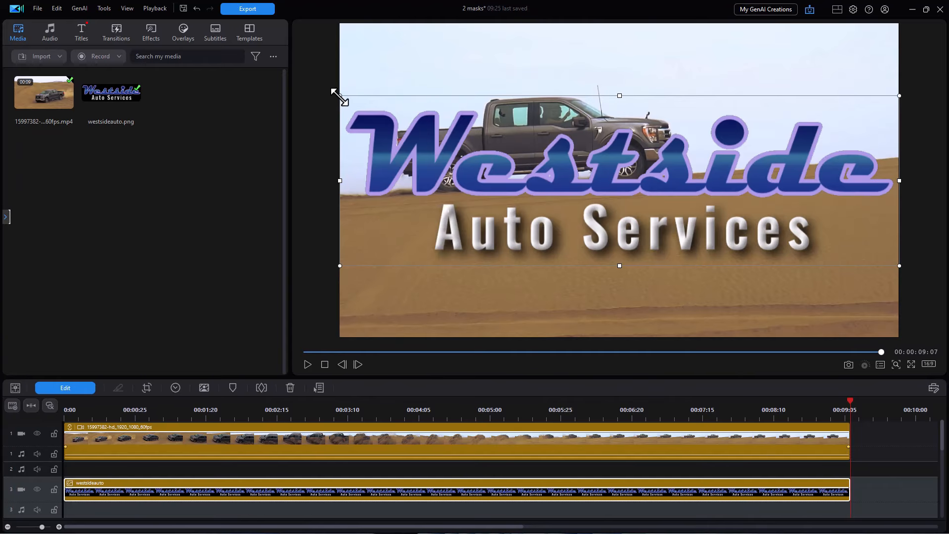
Step: Shrink the logo and position it on the truck's door at the first frame
left_click_drag(334, 93, 652, 189)
left_click_drag(763, 244, 605, 224)
left_click(324, 364)
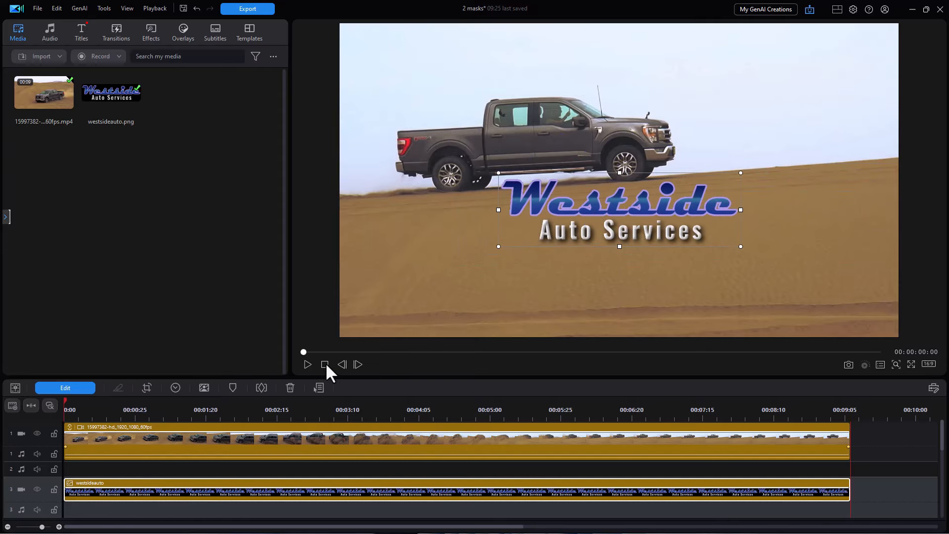
left_click_drag(497, 173, 650, 218)
left_click_drag(722, 225, 738, 207)
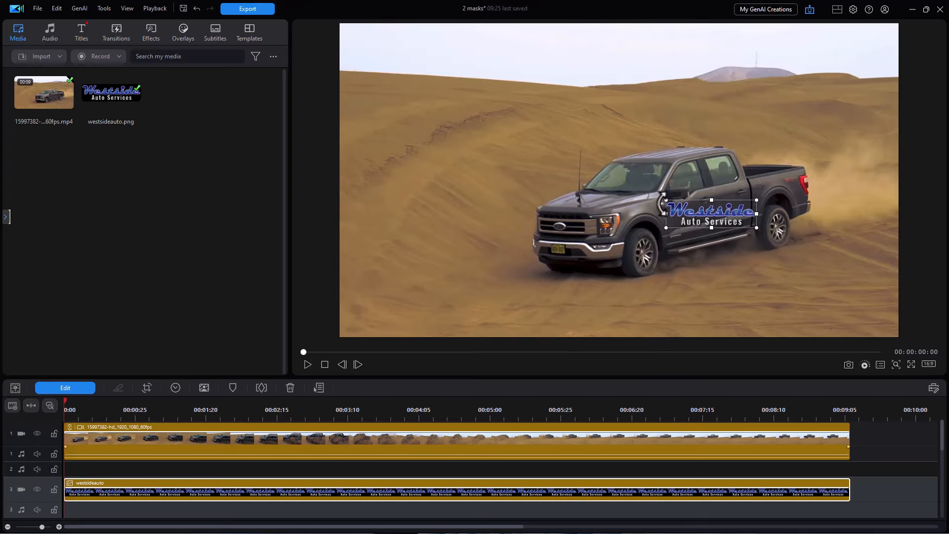
left_click_drag(666, 200, 677, 207)
Step: Tilt the logo slightly to match the door, then bring up the clip's Tracking options
left_click_drag(759, 198, 714, 216)
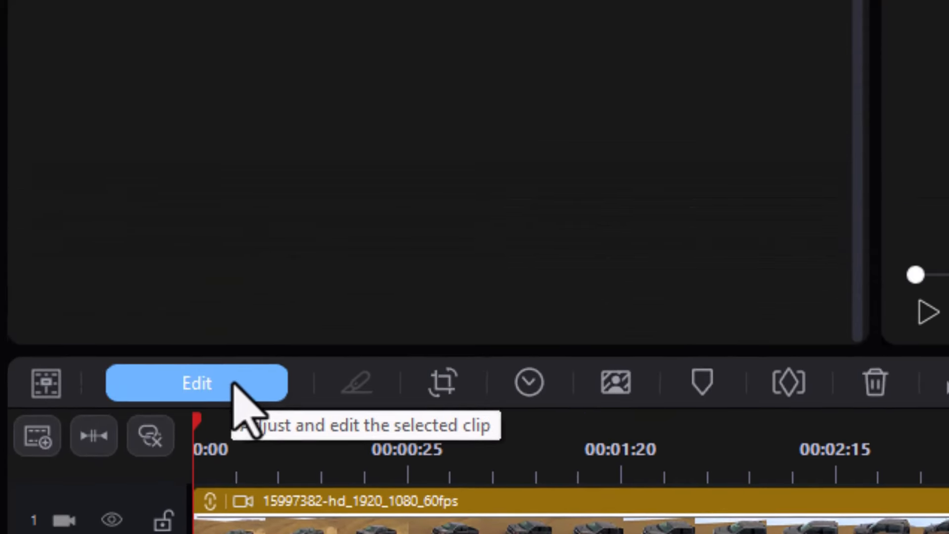
left_click(234, 383)
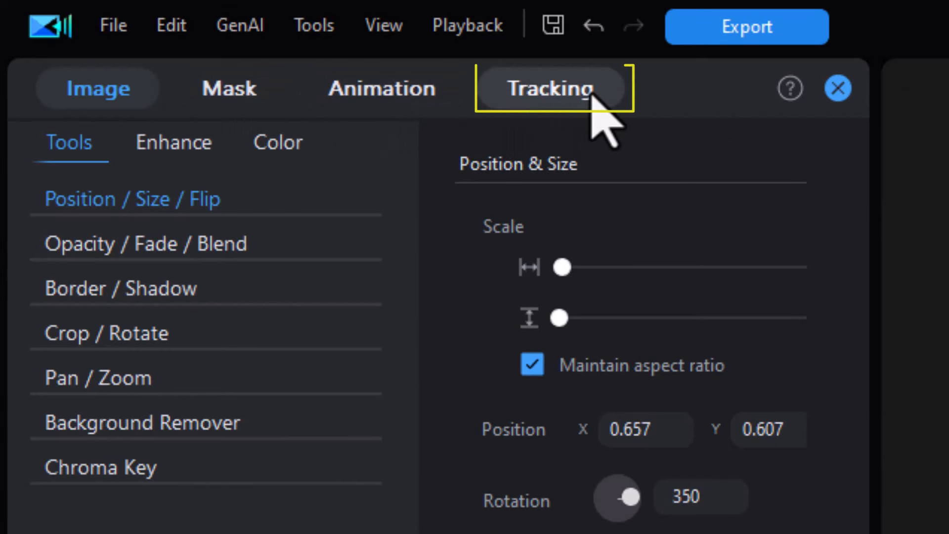
left_click(559, 96)
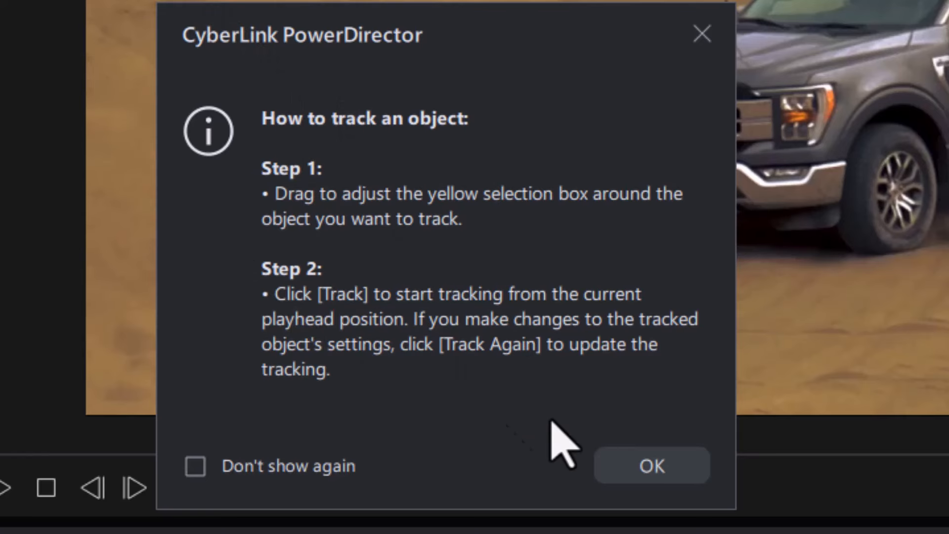
left_click(668, 478)
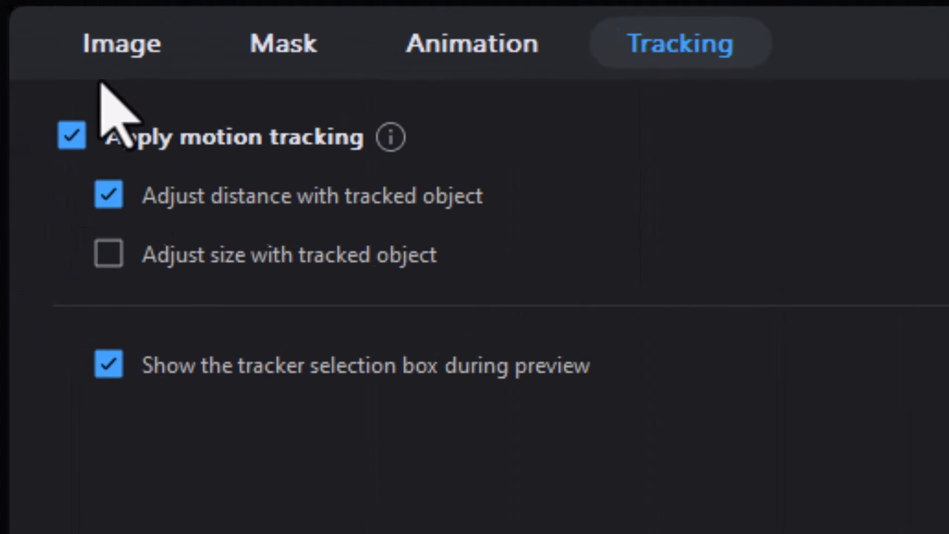
Step: Enable Adjust size with tracked object, fit the tracker box on the front fender, and track it
left_click(114, 257)
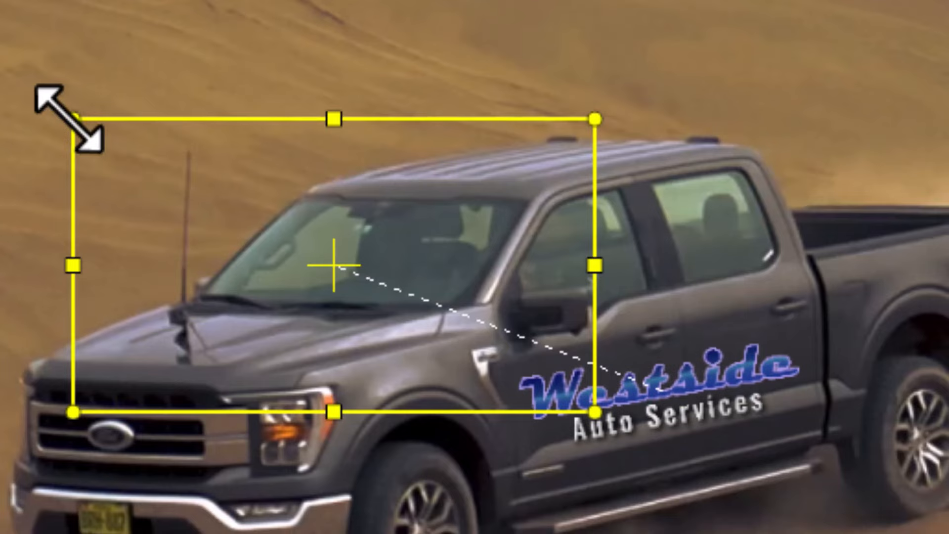
left_click_drag(73, 118, 538, 354)
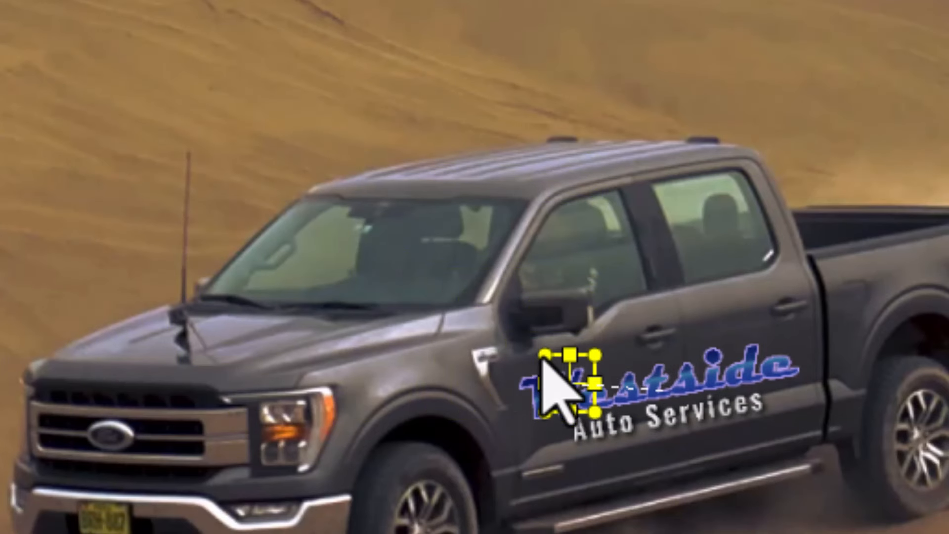
left_click_drag(560, 390, 479, 359)
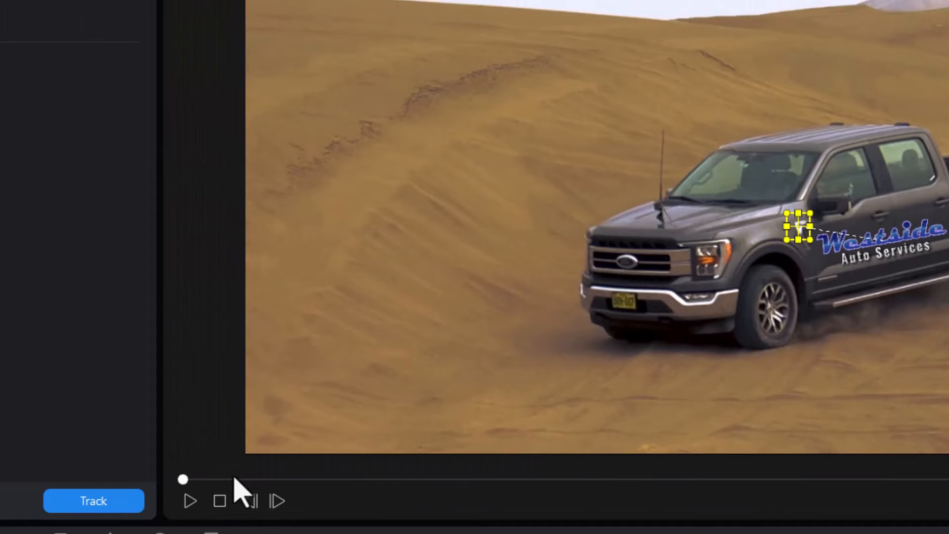
left_click(89, 501)
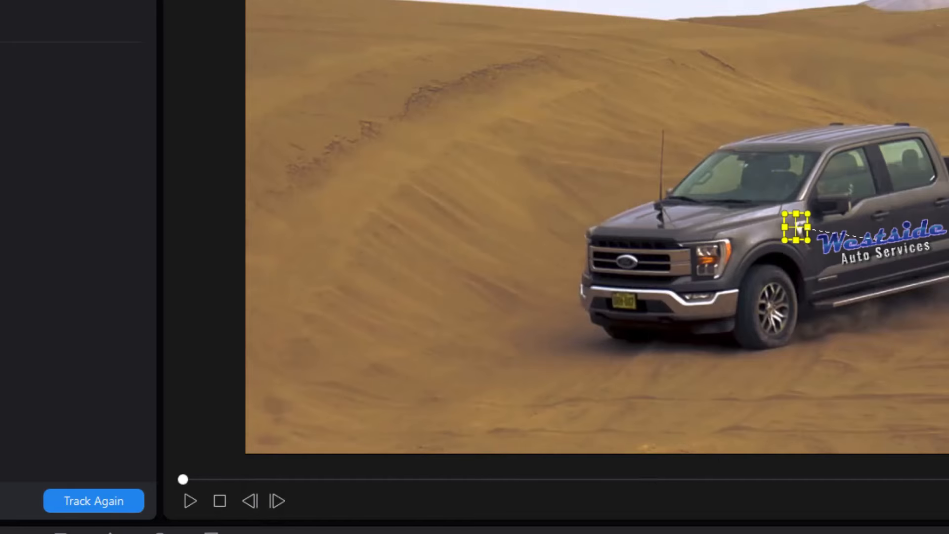
left_click(190, 500)
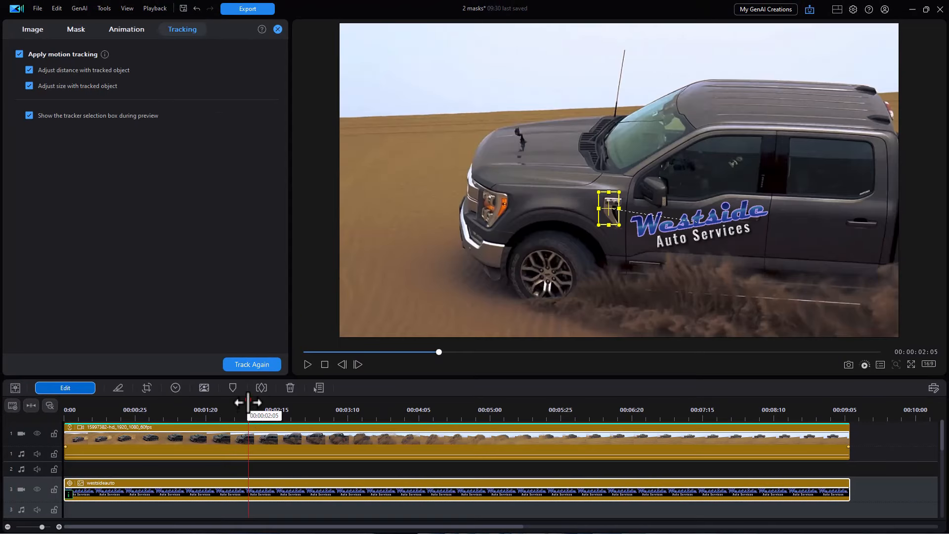
mouse_move(248, 401)
left_mouse_down()
mouse_move(282, 399)
mouse_move(258, 400)
left_mouse_up()
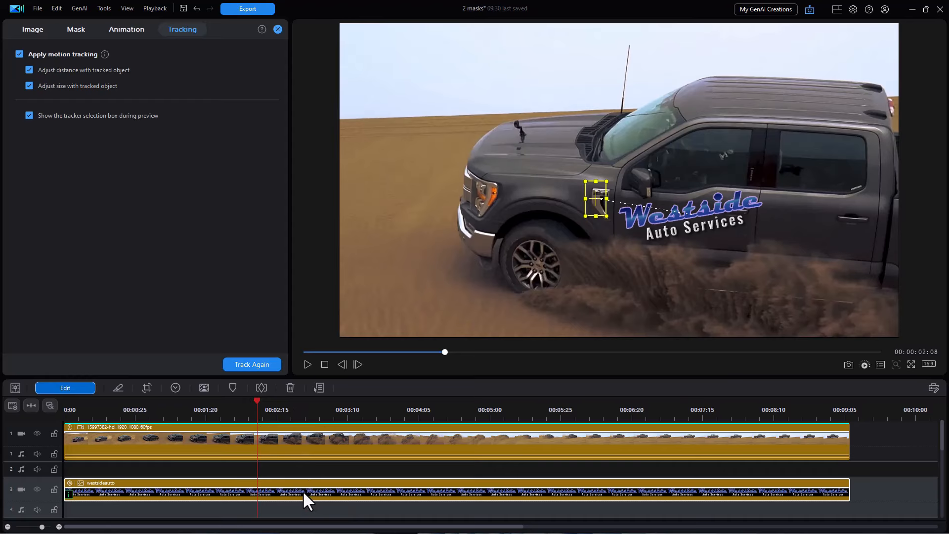
Step: Split the logo clip just after two seconds, delete the later piece, and scrub the start
key("ctrl+t")
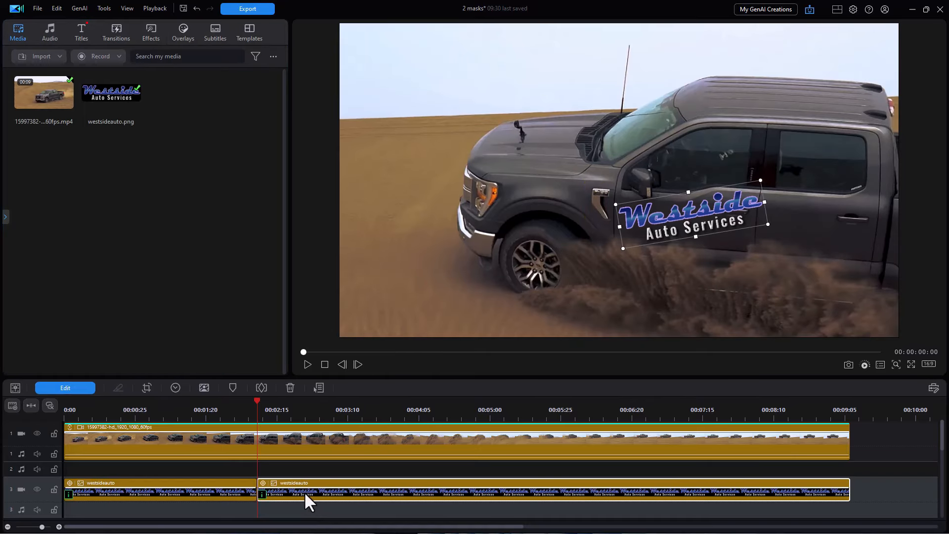
key("Delete")
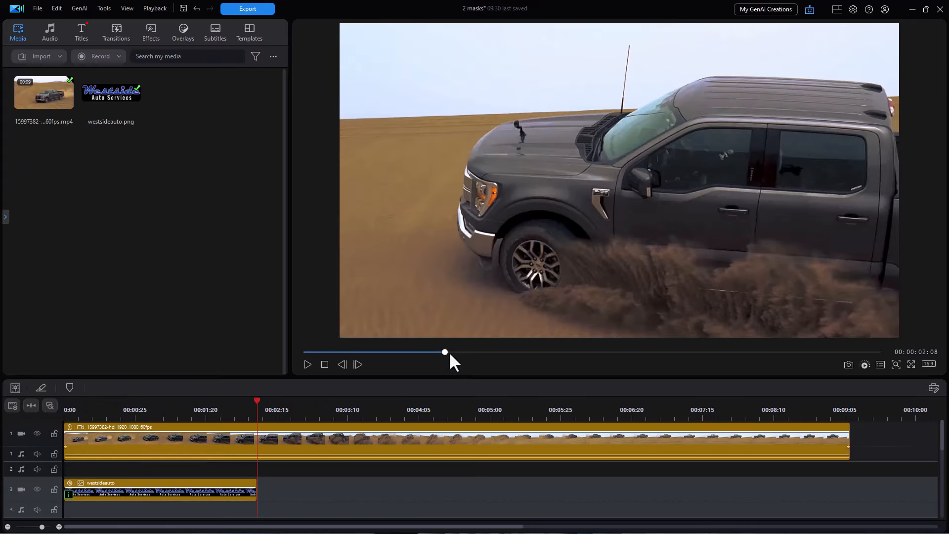
left_click_drag(446, 352, 710, 352)
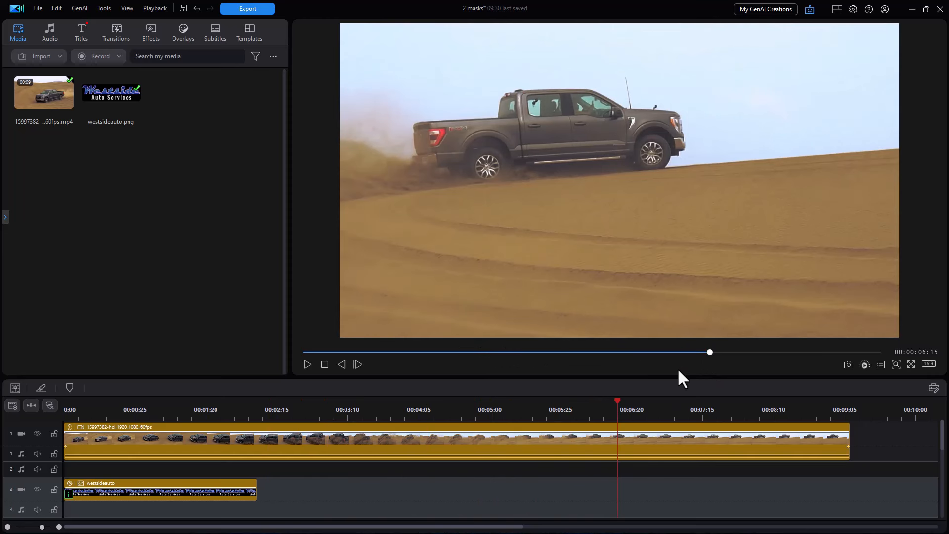
left_click(144, 410)
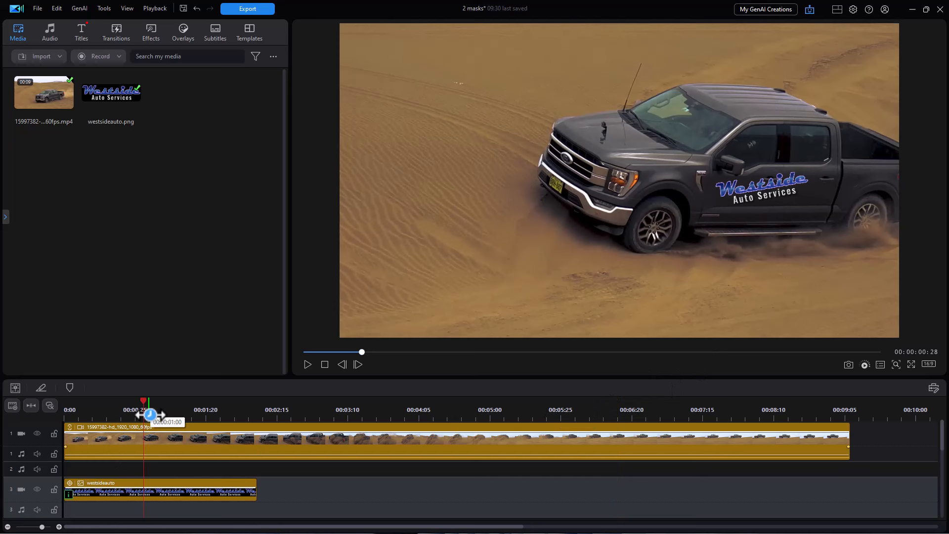
left_click_drag(143, 403, 169, 429)
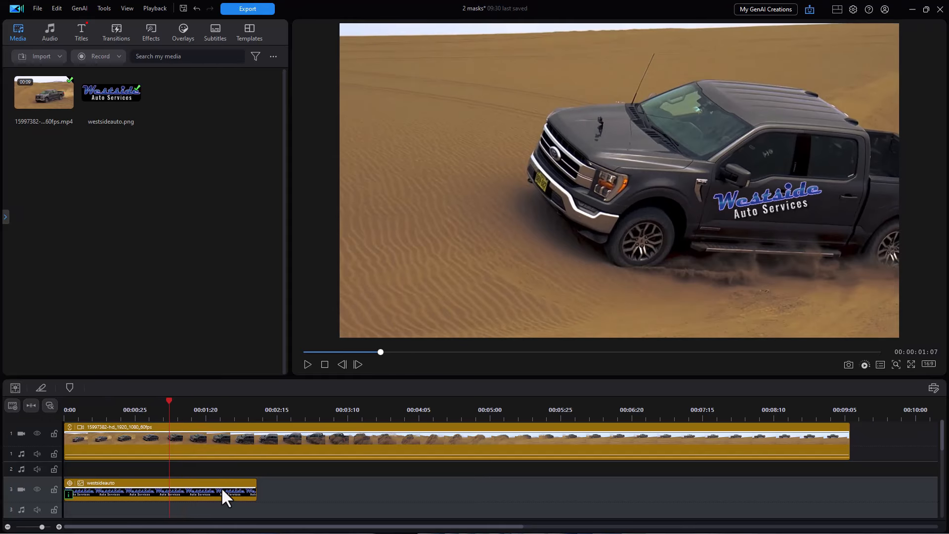
Step: Open Advanced Overlay Editing for westsideauto.png from the logo clip's Image settings
left_click(221, 487)
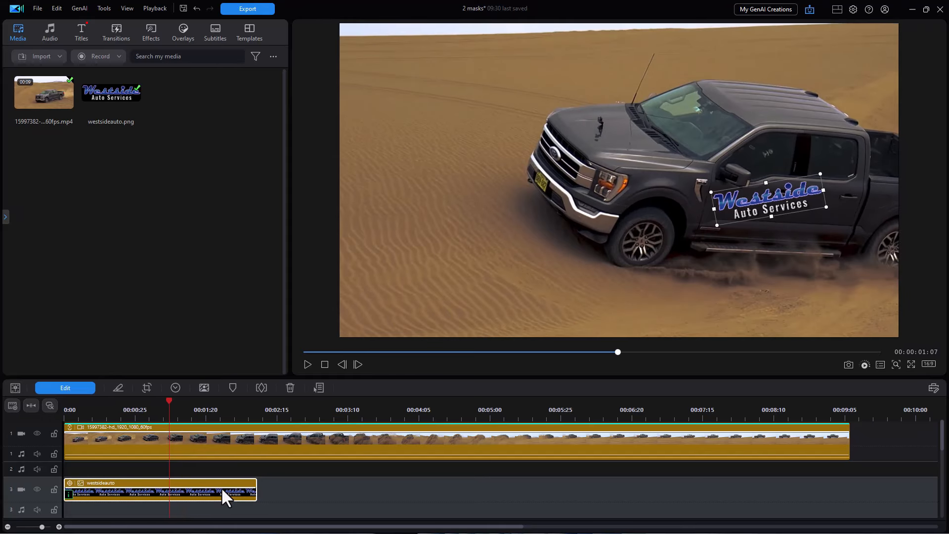
left_click(78, 388)
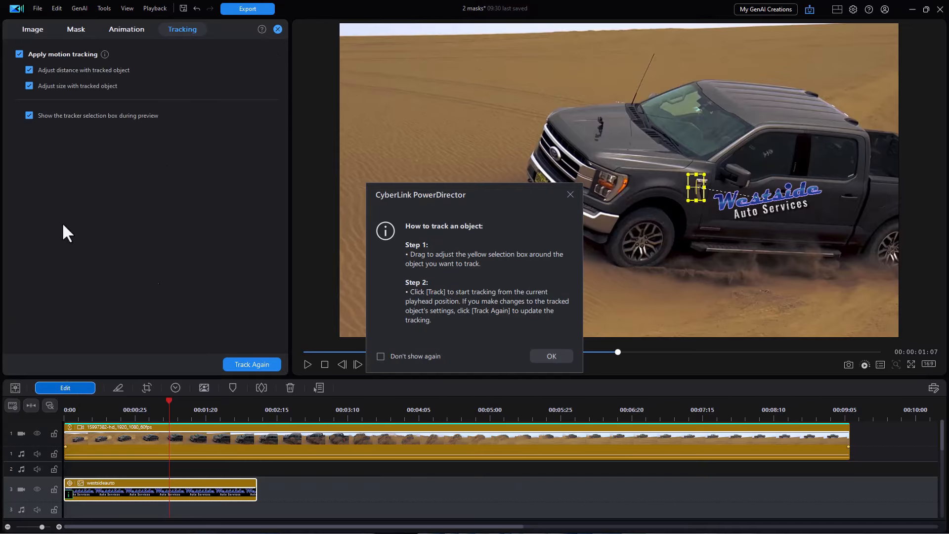
left_click(569, 193)
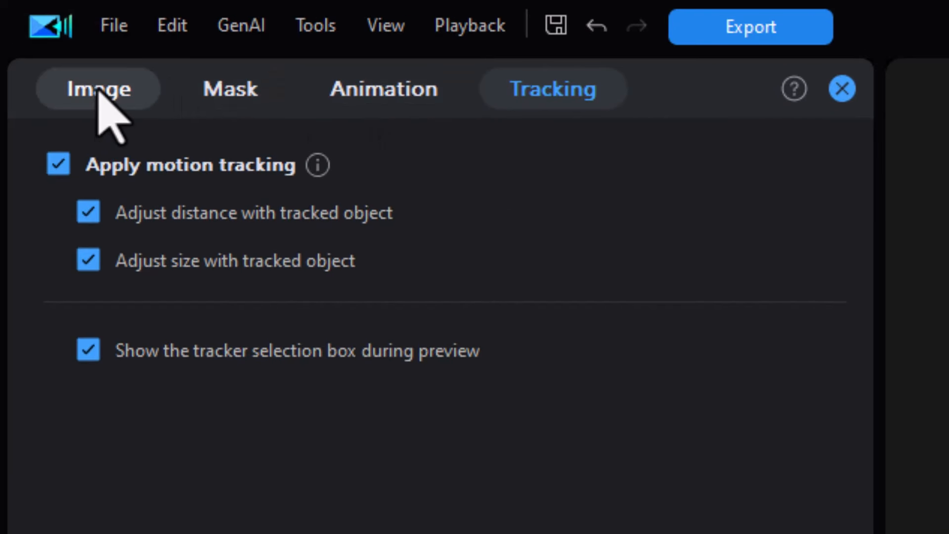
left_click(98, 92)
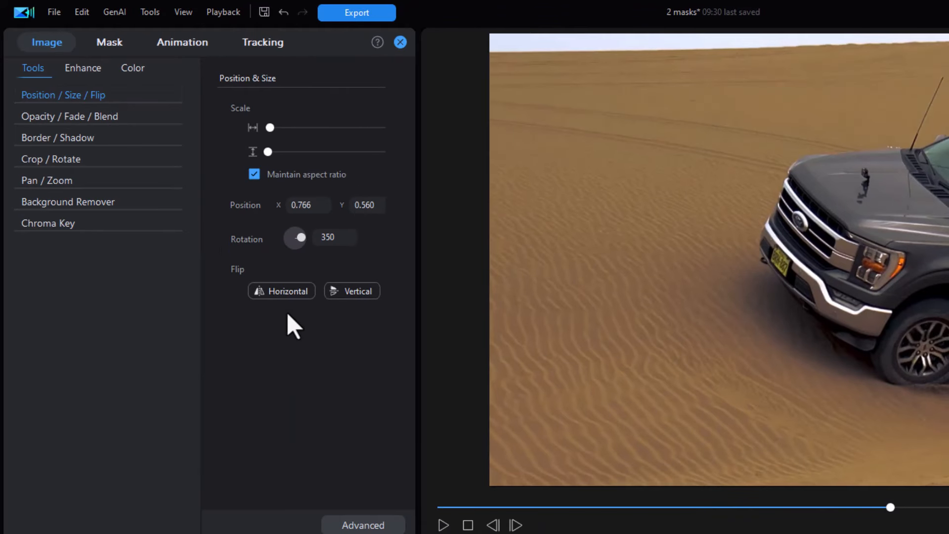
left_click(362, 525)
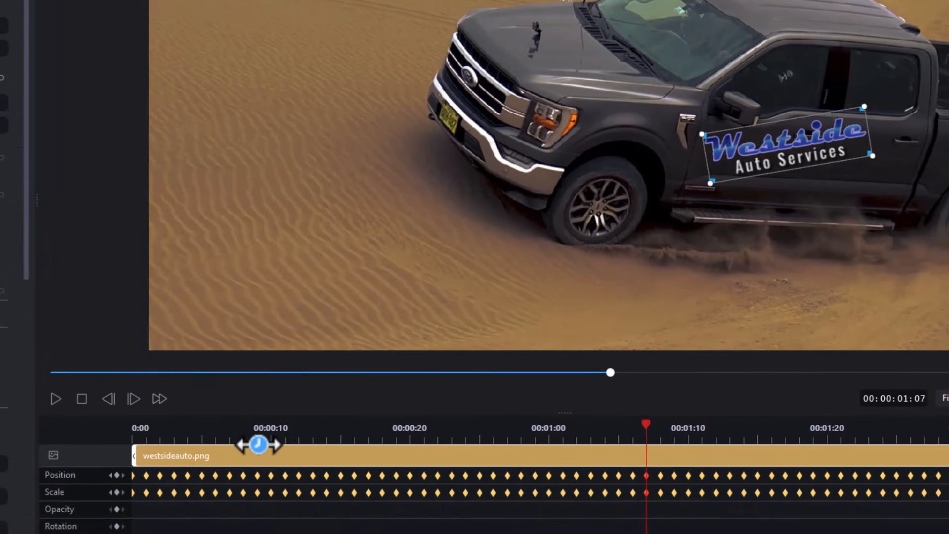
Step: At the clip's first frame, lower the logo's rotation to 347.35
left_click(622, 427)
left_click_drag(623, 427, 74, 449)
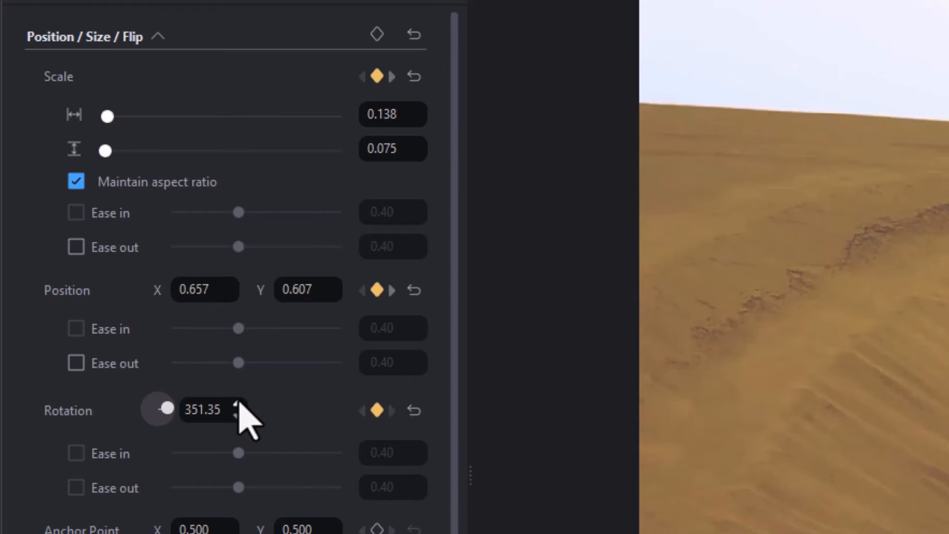
left_click(237, 415)
left_click(237, 415)
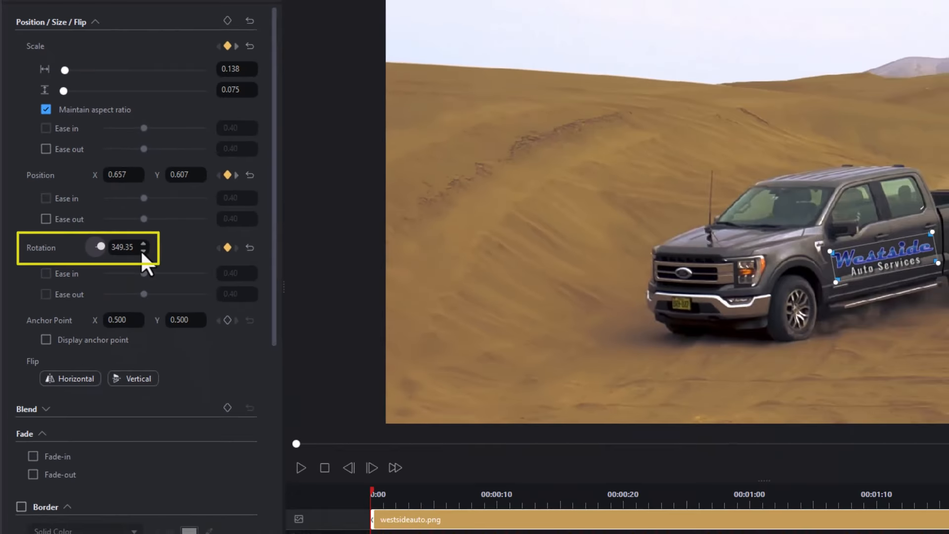
left_click(143, 251)
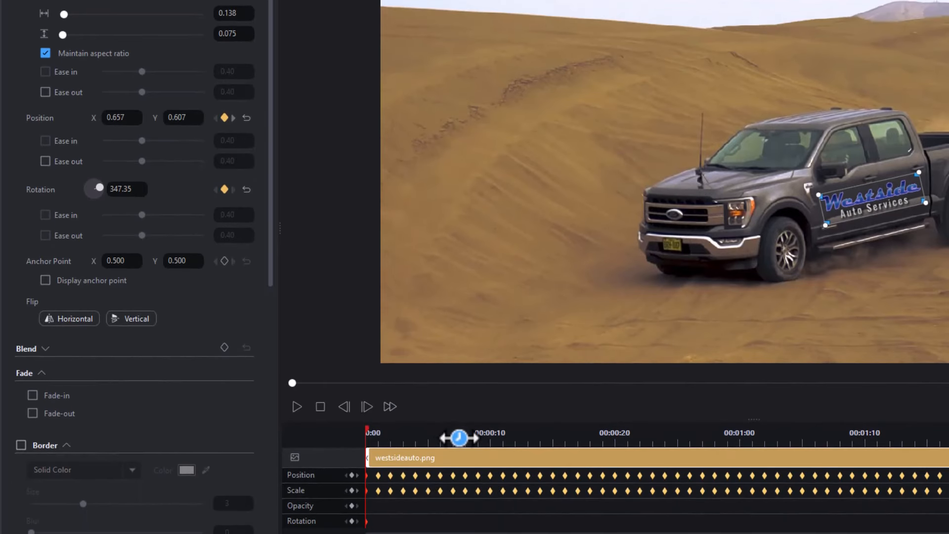
Step: Add a rotation keyframe of 351.35 at a mid-clip frame
left_click(454, 435)
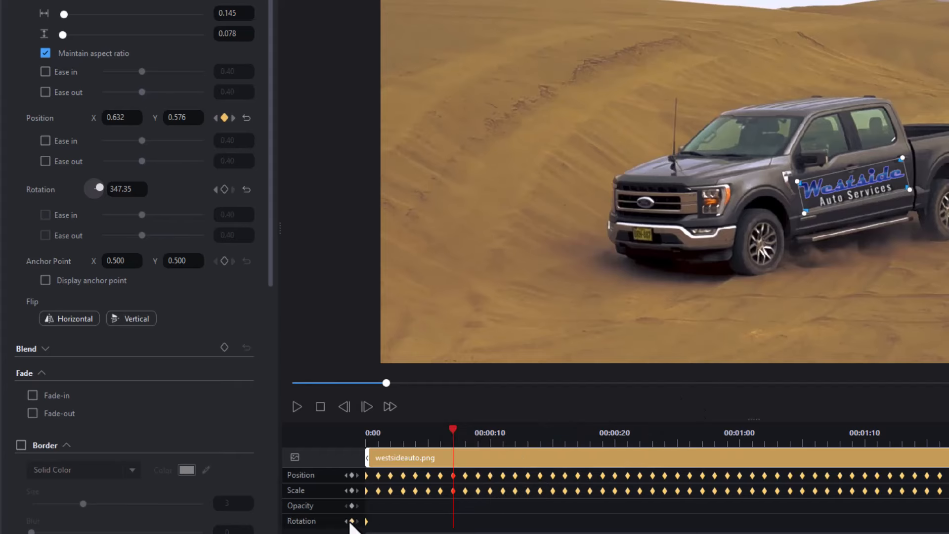
left_click(552, 434)
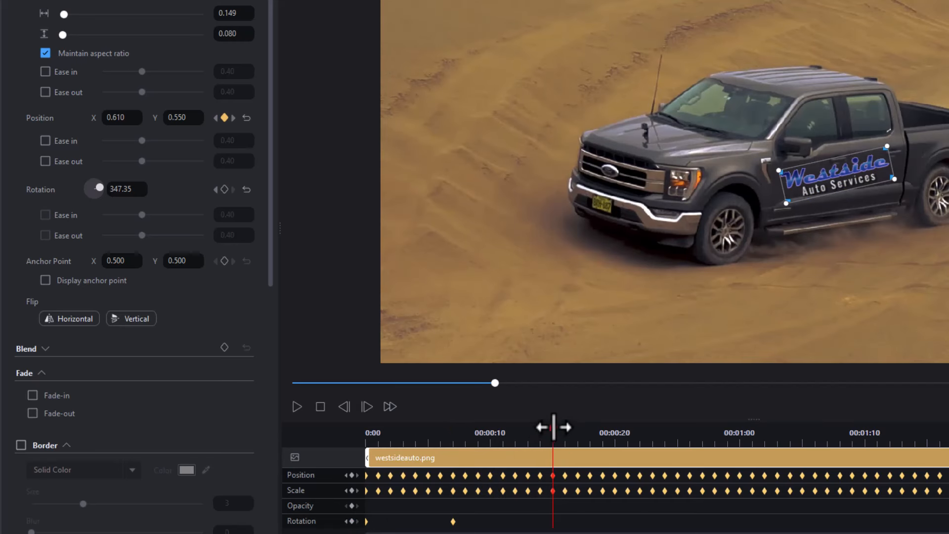
left_click(141, 192)
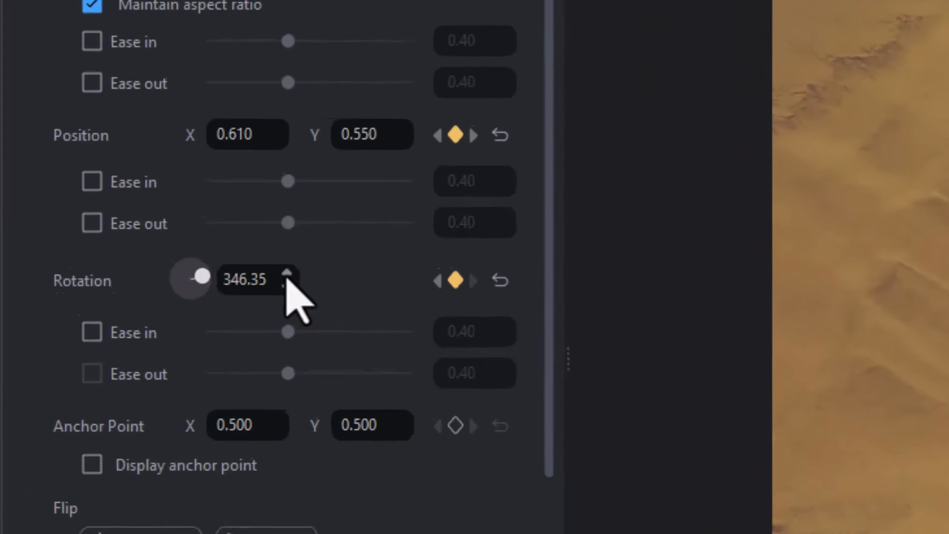
left_click(287, 274)
left_click(287, 274)
left_click(287, 274)
left_click(287, 275)
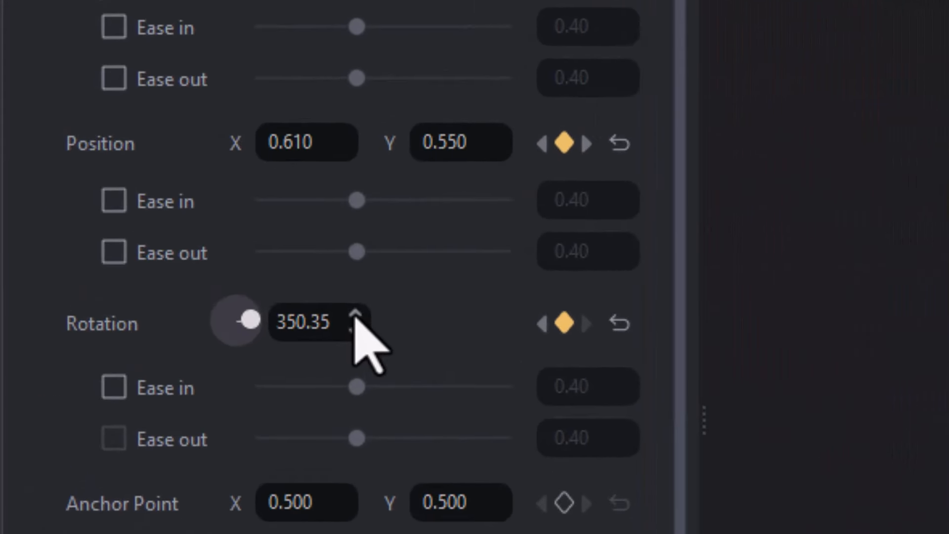
left_click(355, 316)
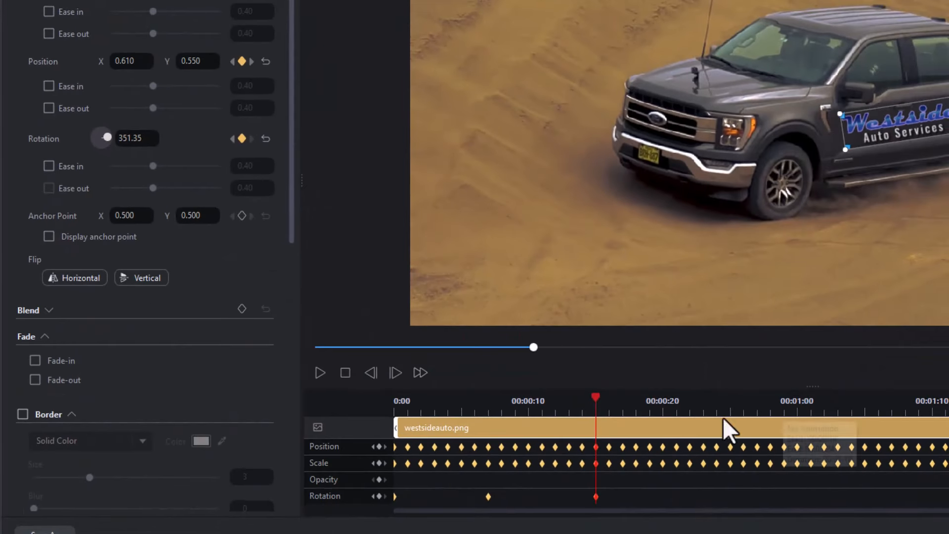
Step: Raise the logo's rotation to about 357.35 at a later frame
left_click(712, 411)
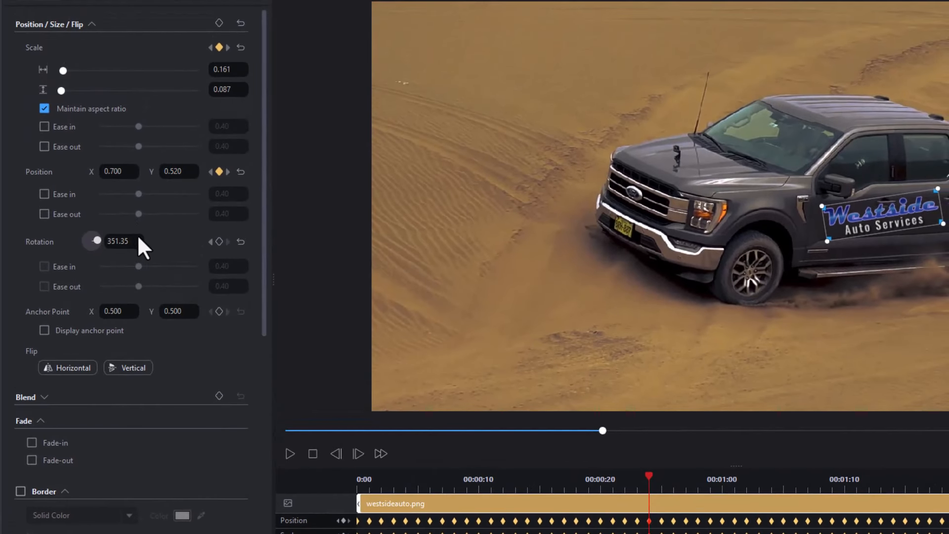
left_click(137, 238)
left_click(136, 238)
left_click(137, 238)
left_click(137, 238)
left_click(137, 237)
left_click(137, 238)
left_click(138, 237)
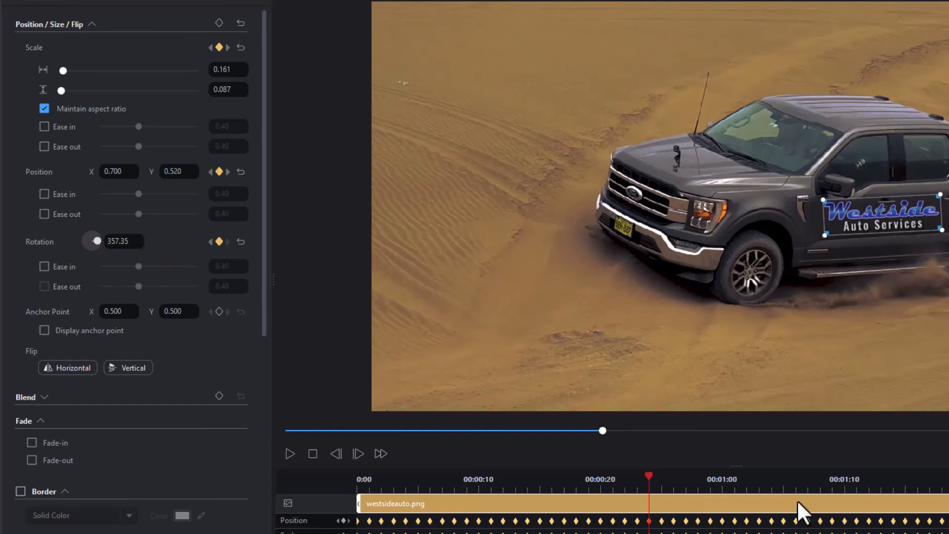
Step: Near 1:05, raise the logo's rotation to 362.35
left_click(783, 480)
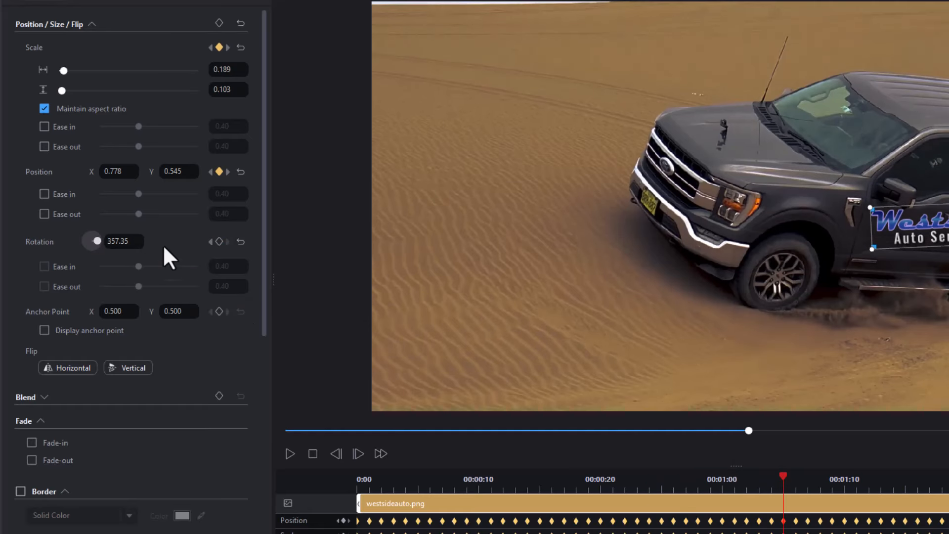
left_click(138, 238)
left_click(138, 238)
left_click(138, 237)
left_click(138, 237)
left_click(137, 237)
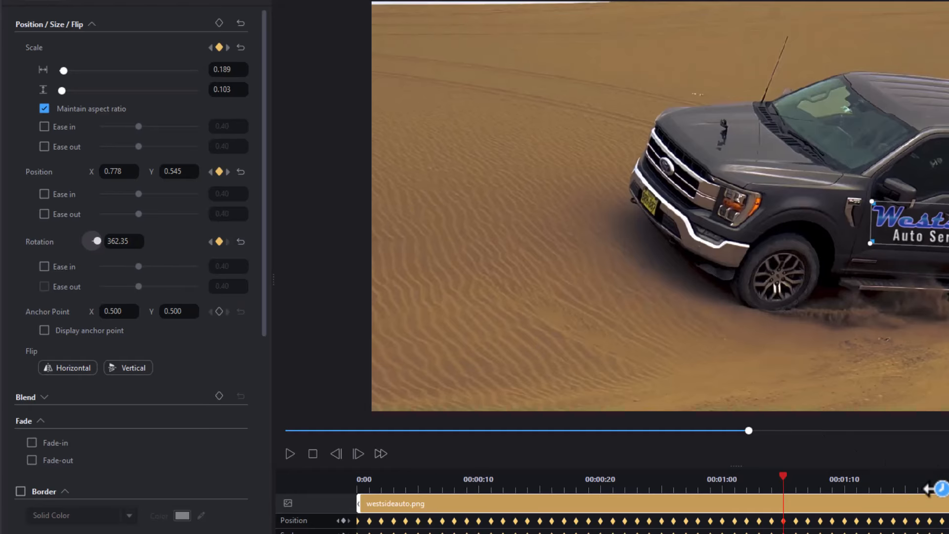
Step: Near 1:18, lower the logo's rotation to 360.35
left_click(942, 487)
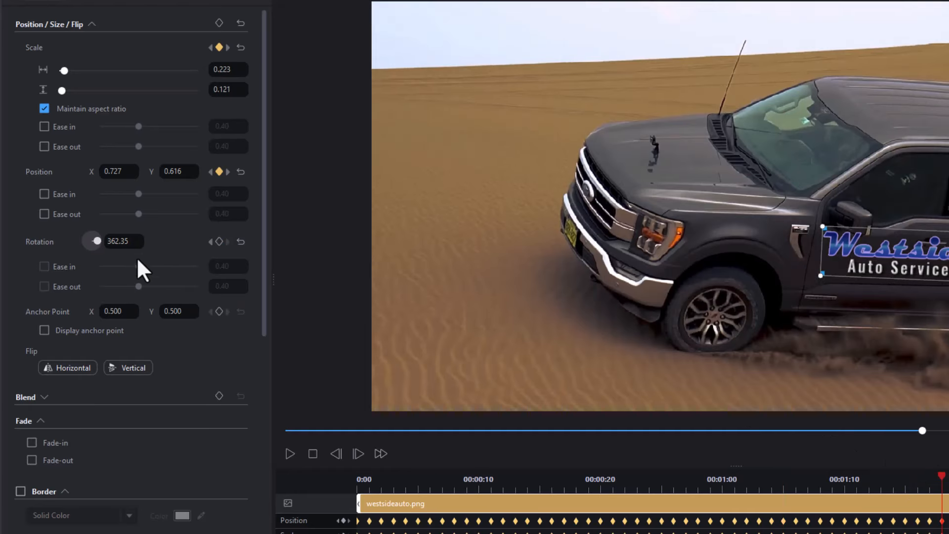
left_click(137, 242)
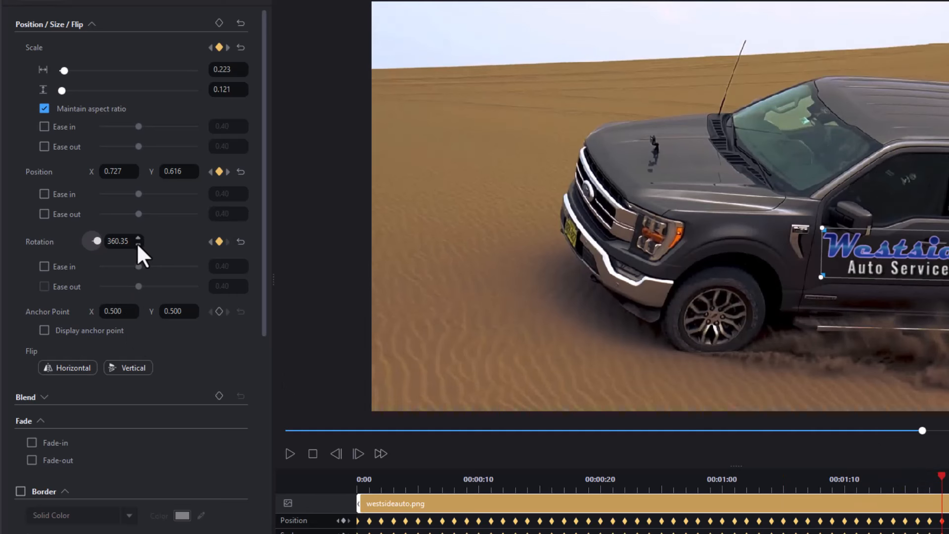
left_click(137, 242)
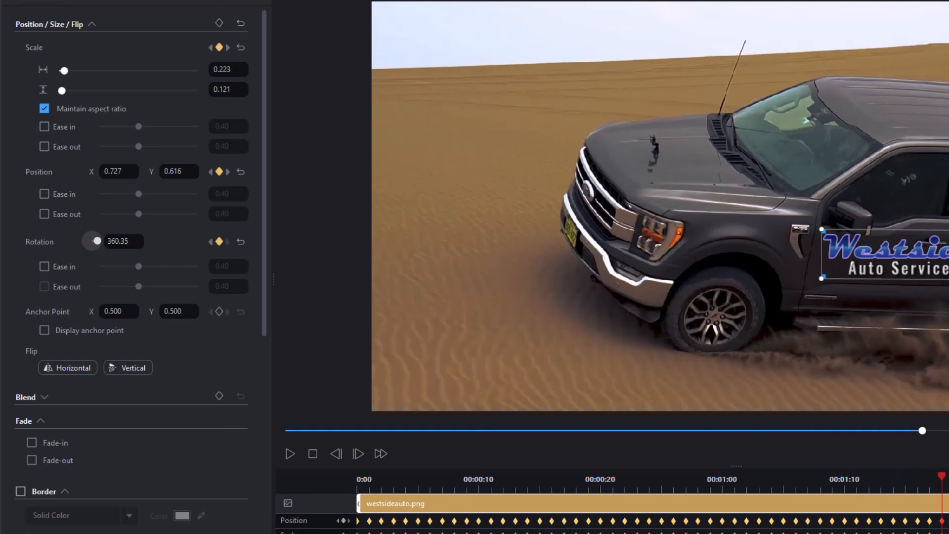
left_click(947, 487)
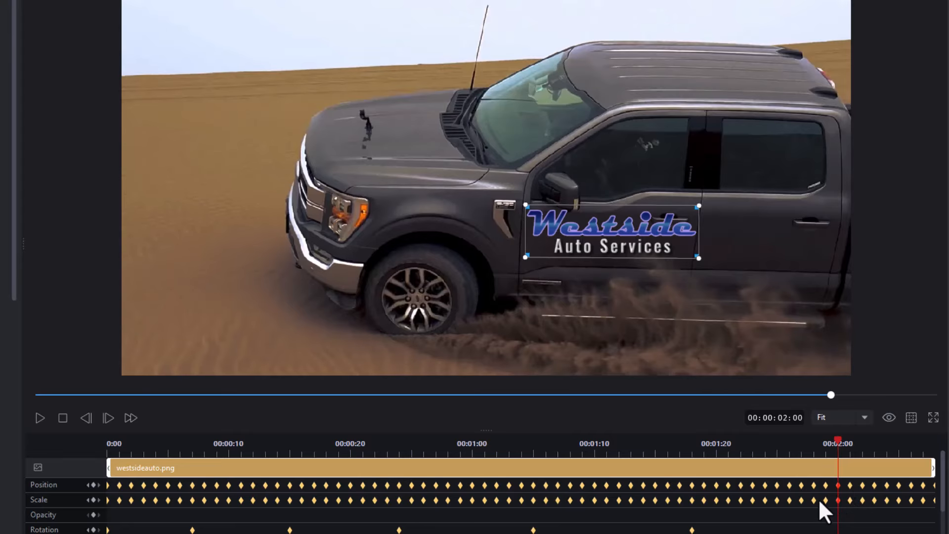
Step: At 00:00:02:06, raise the logo's rotation by about one degree
left_click(911, 446)
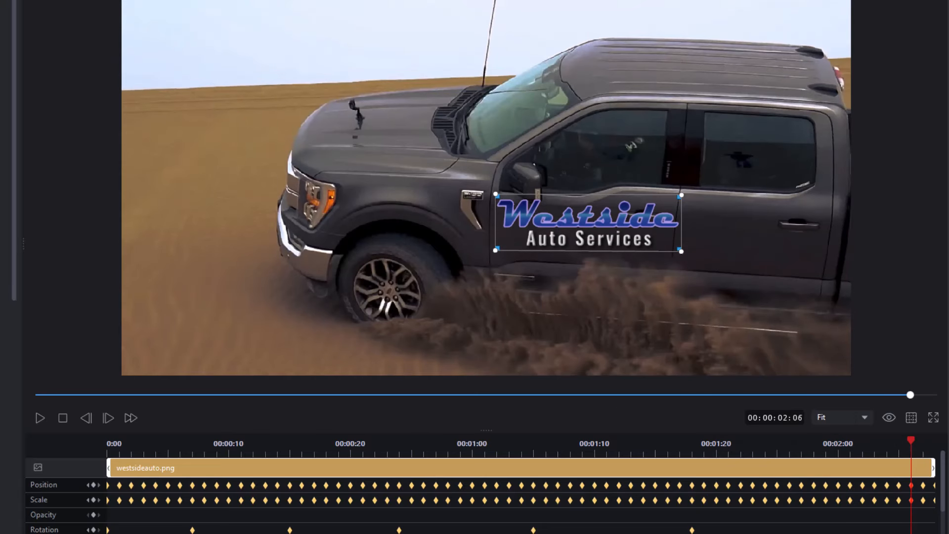
key("Up")
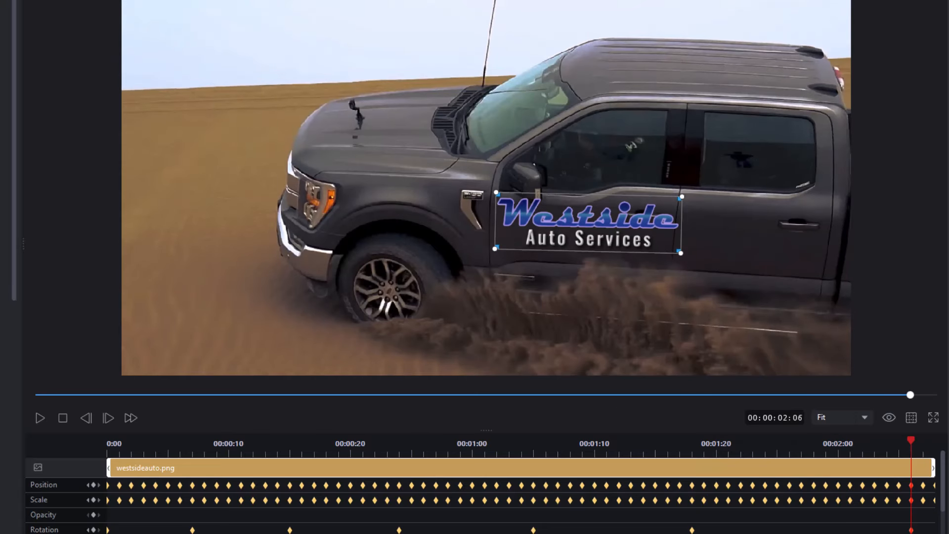
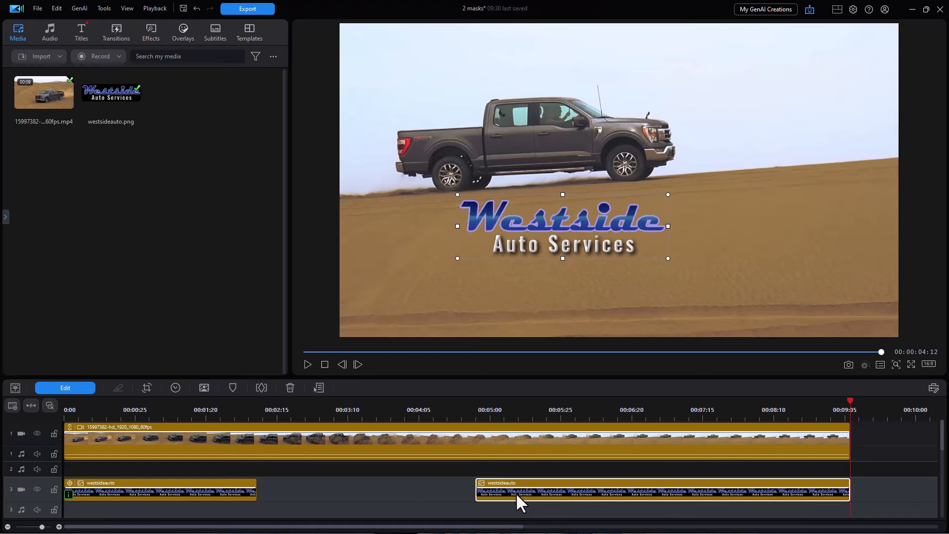
Step: Jump the playhead to the start of the second logo clip on track 3
left_click(514, 491)
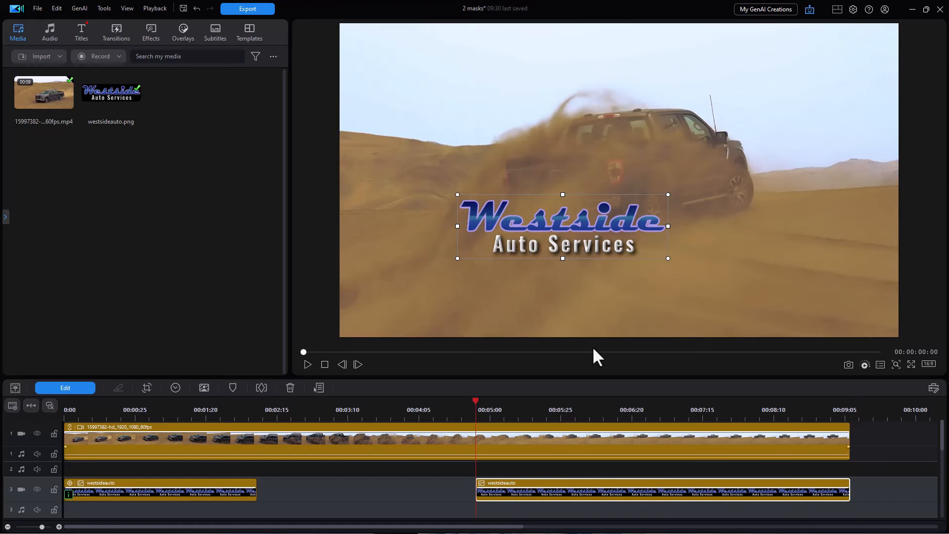
Step: Tilt the logo to match the truck door and open its advanced keyframe editor
left_click_drag(673, 195, 651, 170)
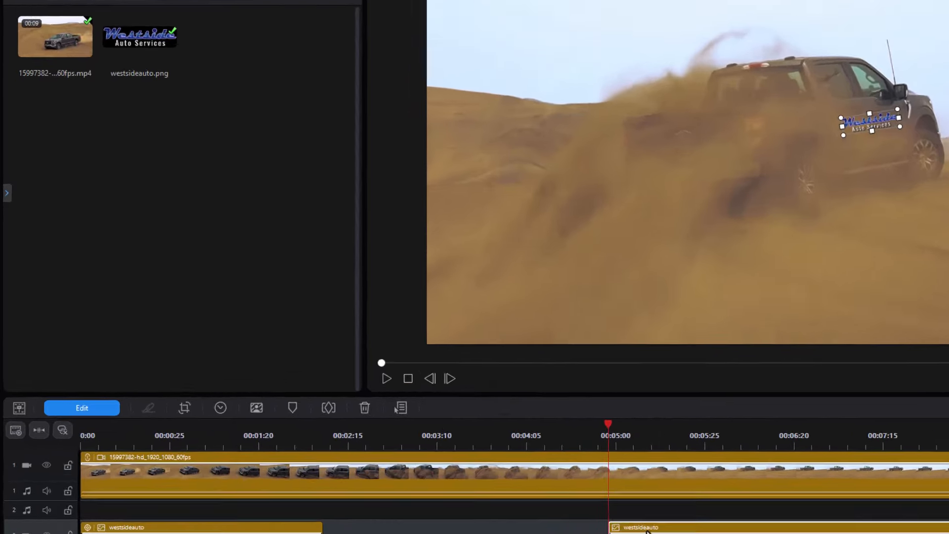
left_click(74, 389)
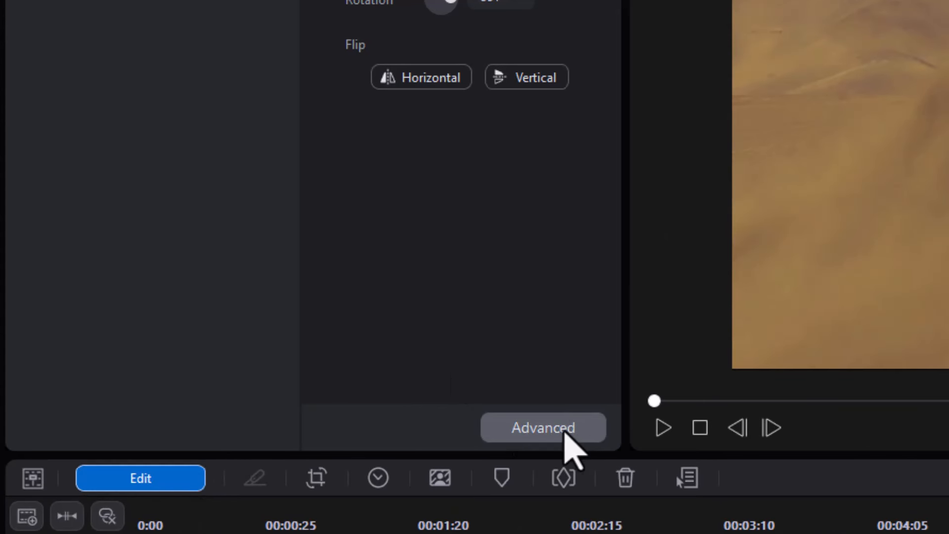
left_click(564, 428)
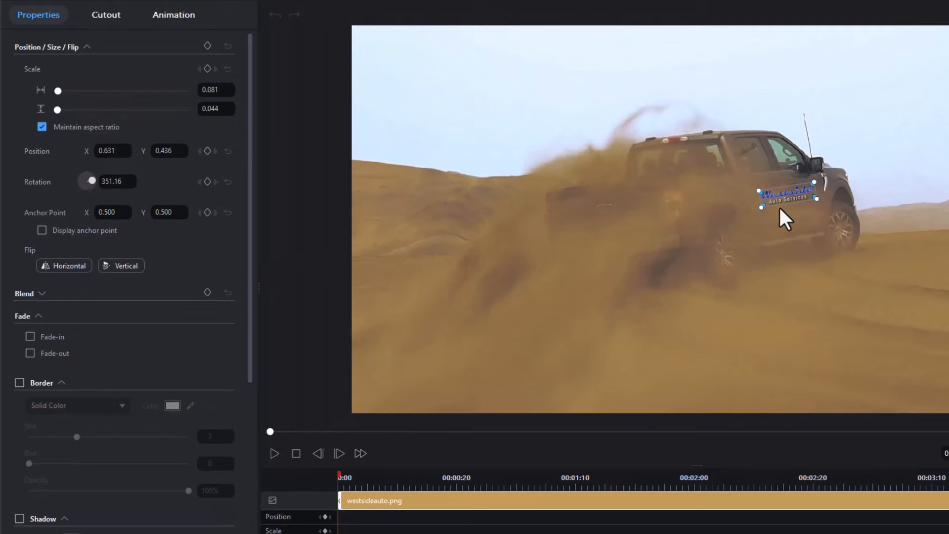
Step: Add starting position, scale and rotation keyframes, then shift the logo left to 0.585/0.423 at 00:00:00:07
left_click(326, 516)
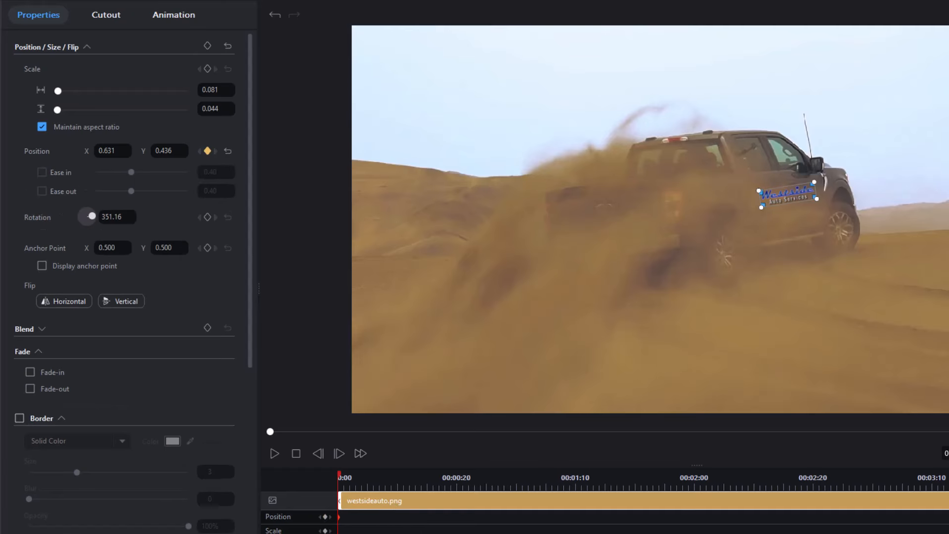
left_click(325, 531)
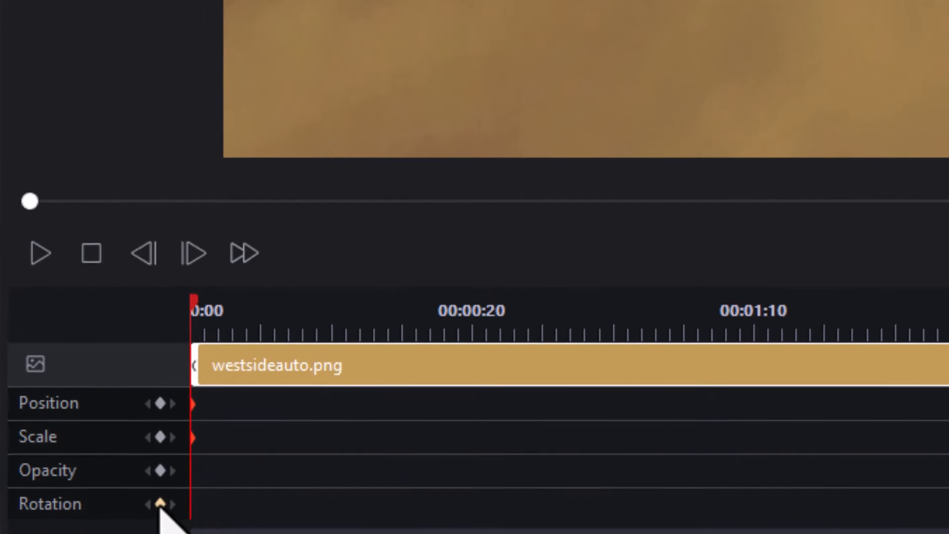
left_click(160, 504)
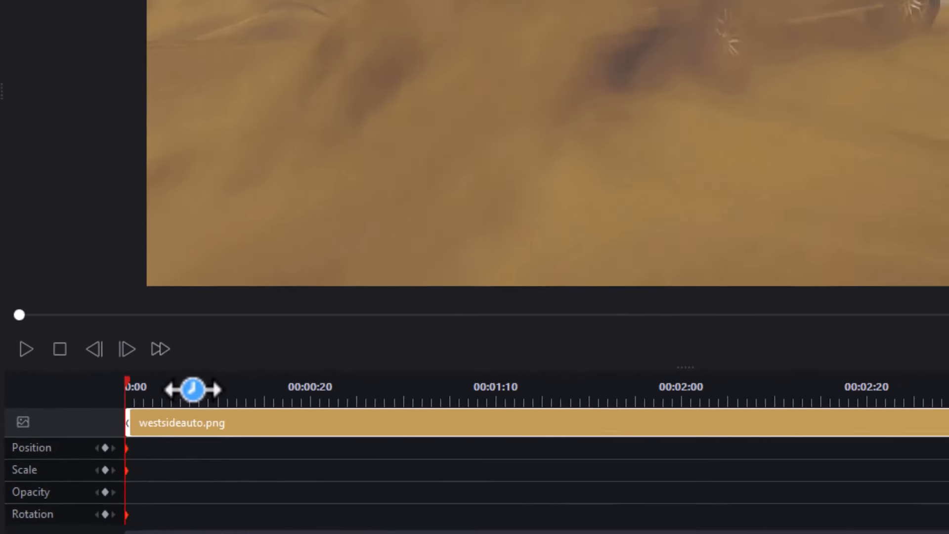
left_click(296, 313)
left_click_drag(616, 90, 577, 85)
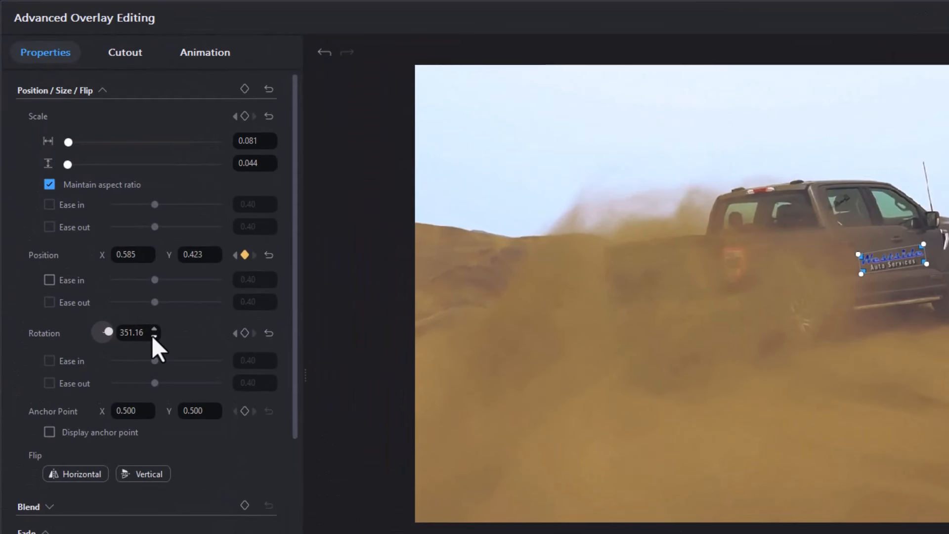
Step: Adjust the logo's tilt, move it back onto the door, and enlarge it as the truck approaches
left_click(154, 329)
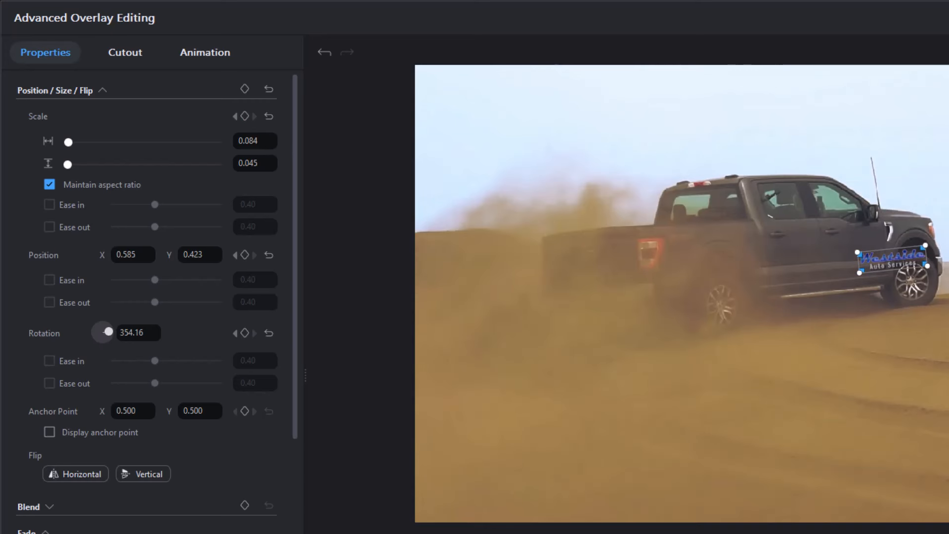
left_click_drag(874, 264, 806, 260)
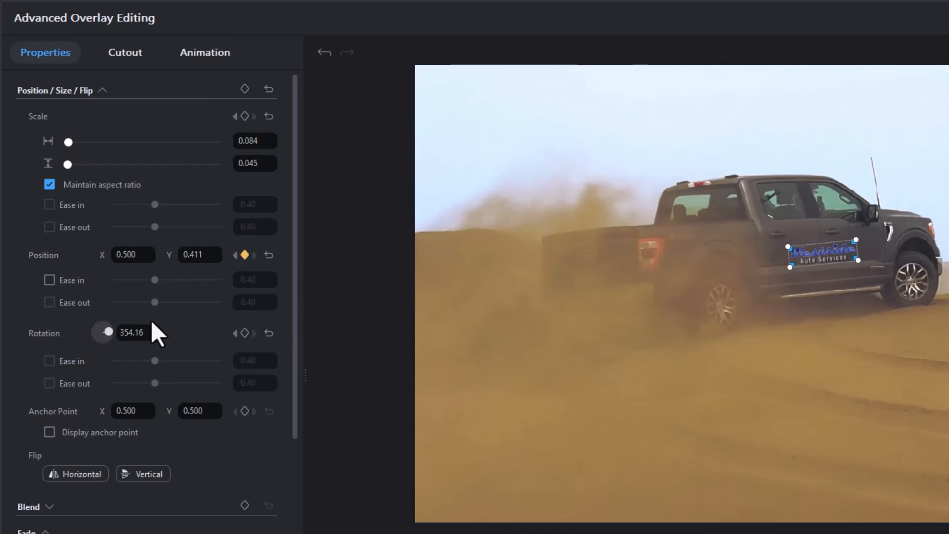
left_click(154, 336)
left_click(154, 329)
left_click(154, 329)
left_click(271, 137)
left_click(270, 137)
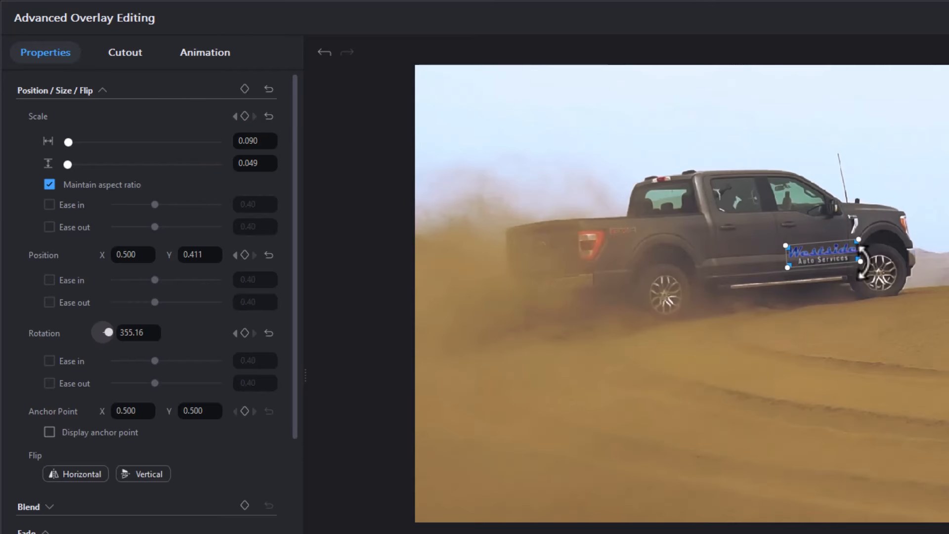
left_click_drag(810, 264, 758, 249)
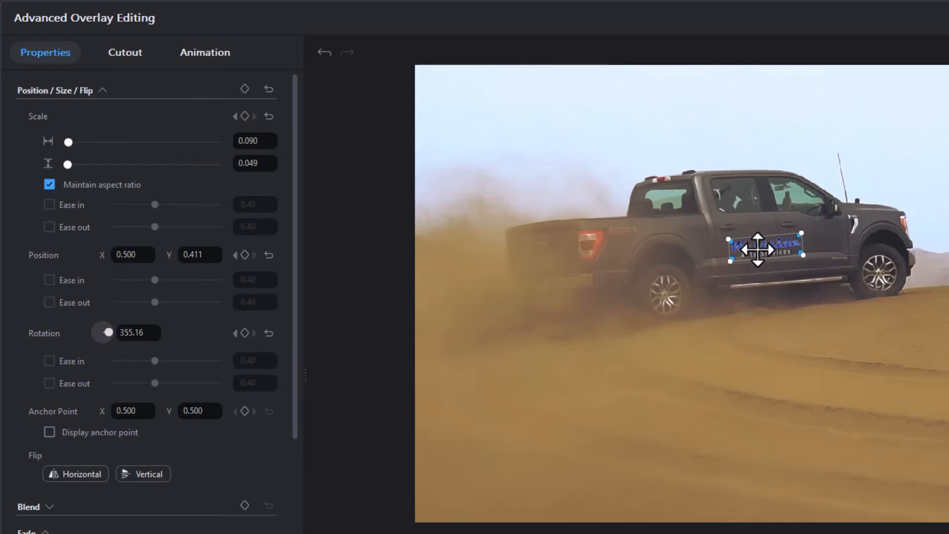
Step: Enlarge the logo slightly and shift it right toward the truck's front door
left_click(270, 160)
left_click(271, 159)
mouse_move(770, 244)
left_mouse_down()
mouse_move(787, 248)
mouse_move(764, 253)
mouse_move(785, 253)
mouse_move(753, 254)
mouse_move(788, 245)
mouse_move(759, 246)
mouse_move(791, 248)
mouse_move(783, 241)
left_mouse_up()
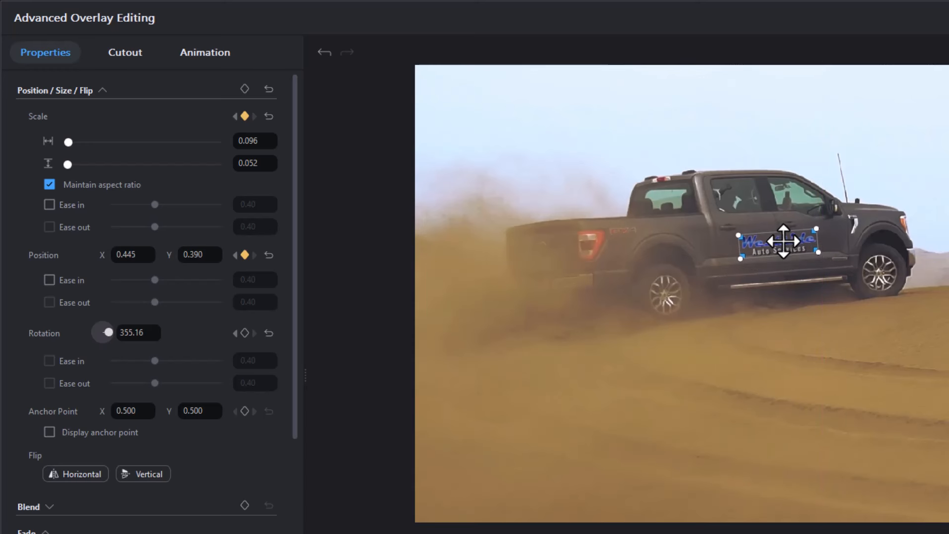
left_click(270, 137)
left_click(270, 137)
left_click(271, 137)
left_click(270, 137)
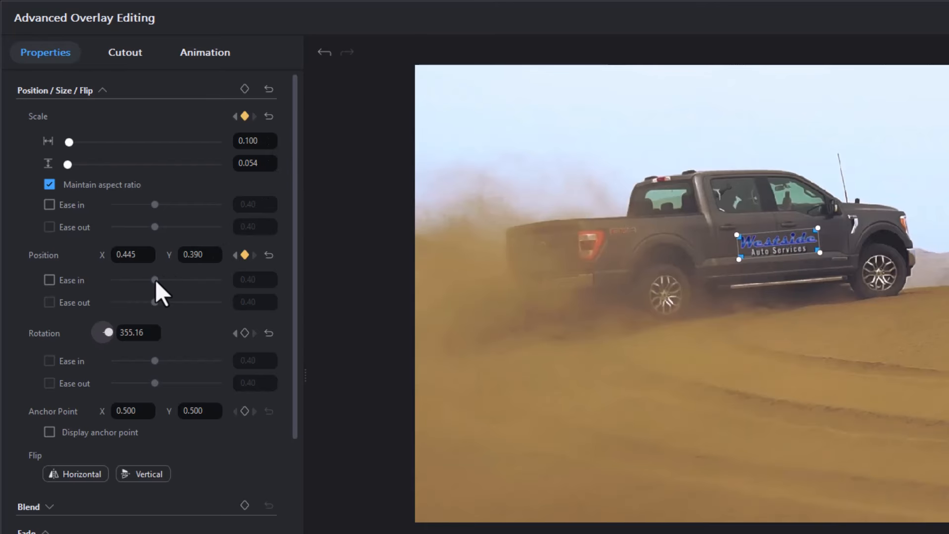
Step: Fine-tune the tilt, enlarge the logo further, and move it up and left along the door
left_click(153, 329)
left_click(153, 329)
left_click(154, 336)
left_click_drag(778, 242, 757, 226)
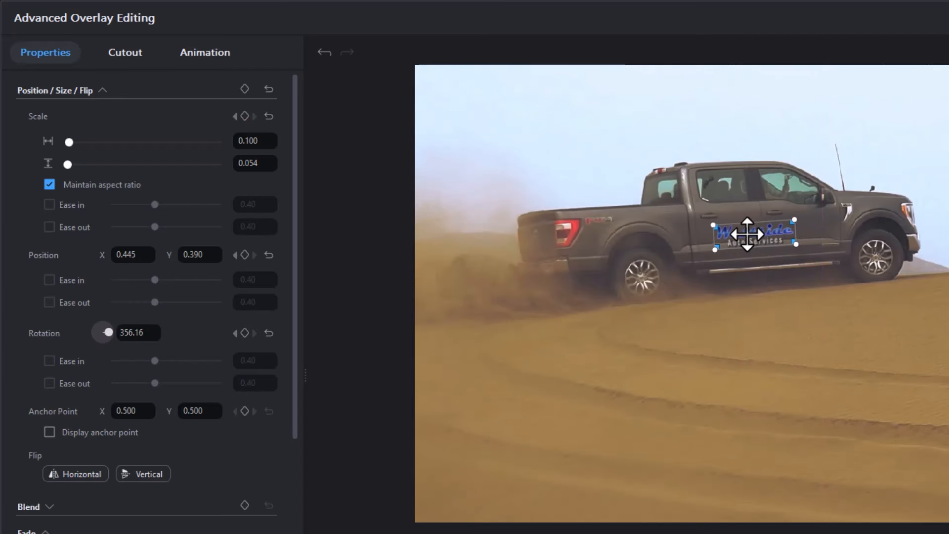
left_click(270, 137)
left_click(270, 137)
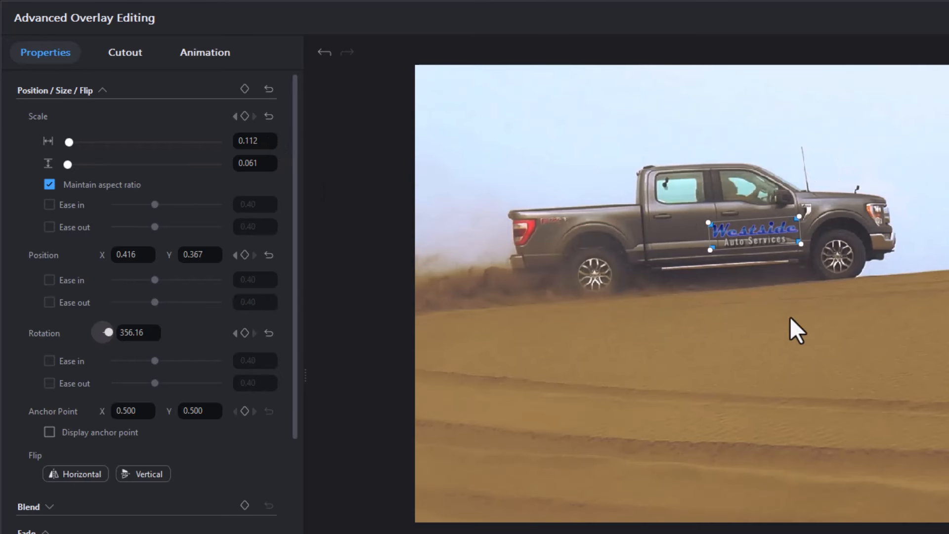
left_click_drag(756, 239, 722, 239)
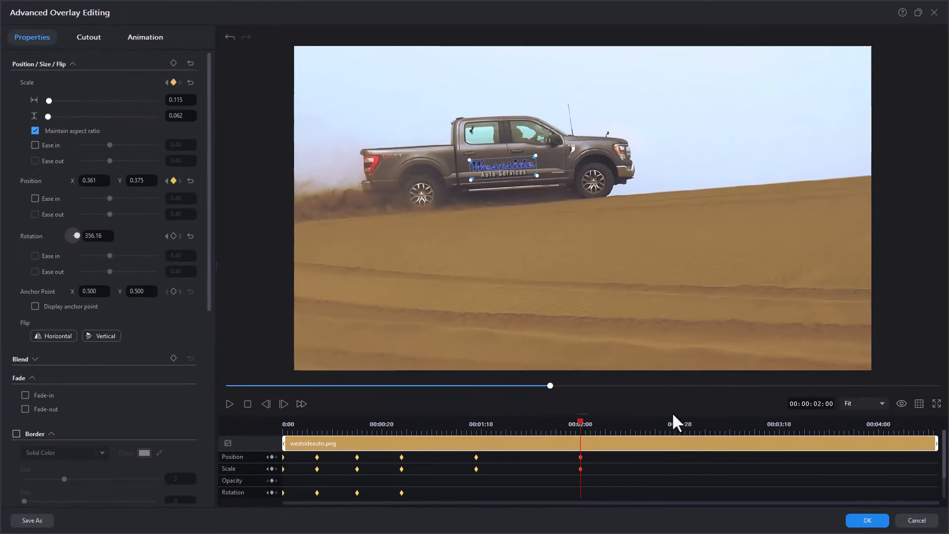
Step: Reposition the logo on the door at 00:00:02:21 and 00:00:03:08, then replay from the start to check tracking
left_click(683, 424)
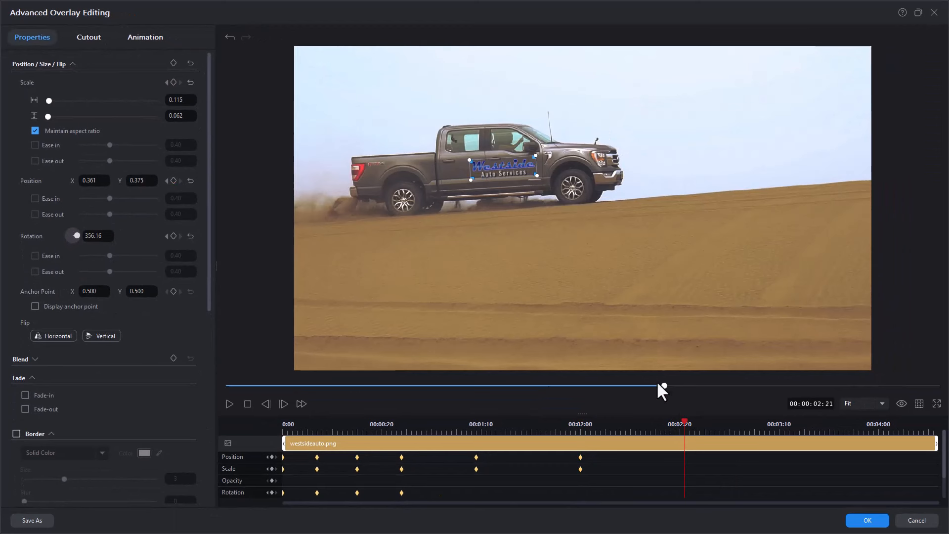
left_click_drag(502, 163, 488, 176)
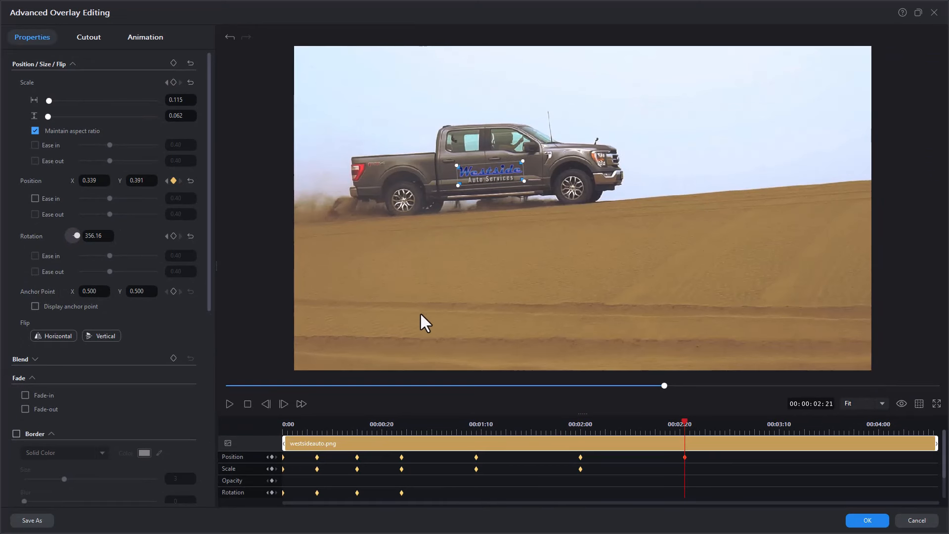
left_click_drag(776, 414, 775, 416)
left_click(770, 427)
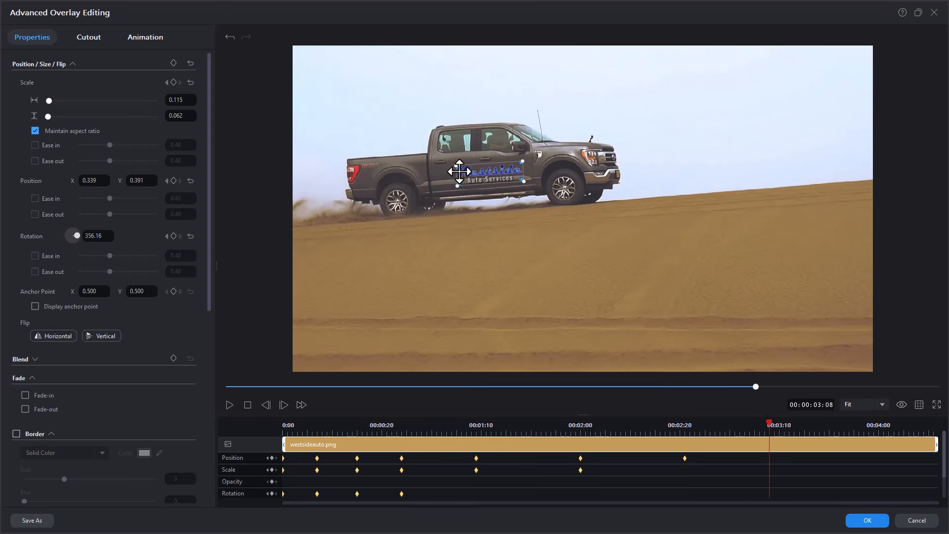
left_click_drag(465, 174, 458, 174)
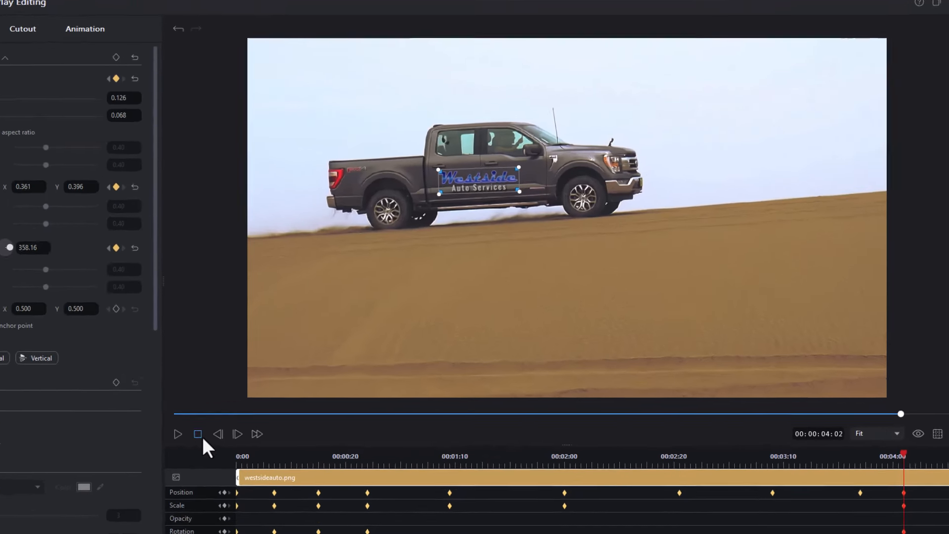
left_click(202, 436)
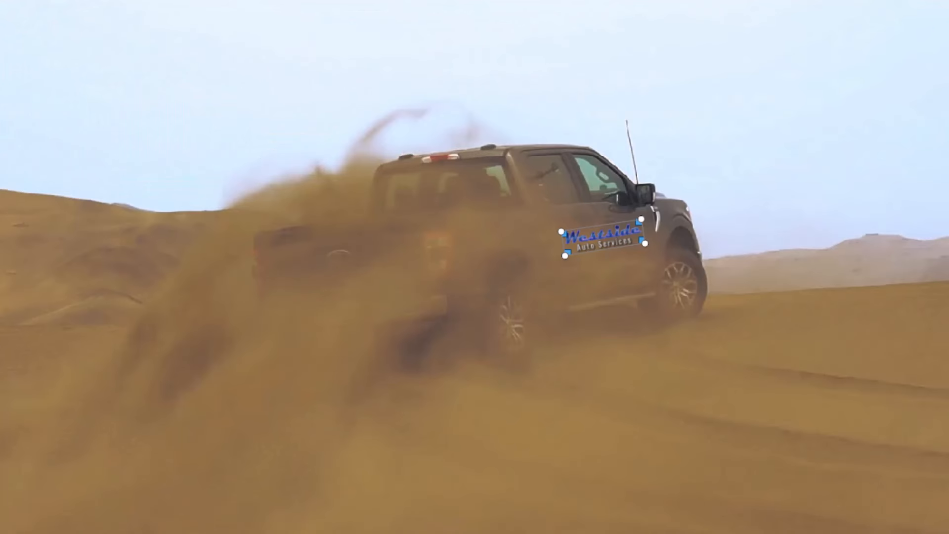
key("space")
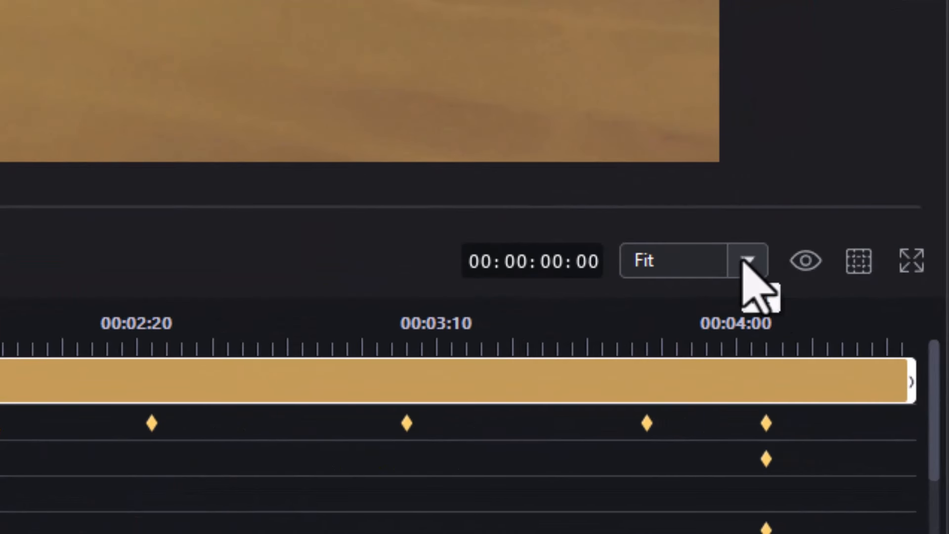
Step: Zoom the preview to 400%, verify the logo at 00:00:00:24, and apply the keyframes
left_click(745, 260)
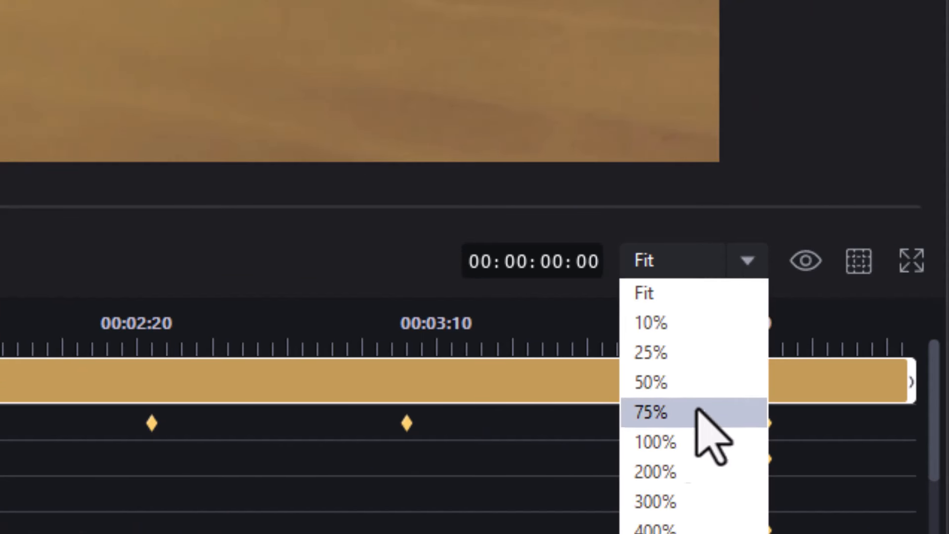
left_click(668, 502)
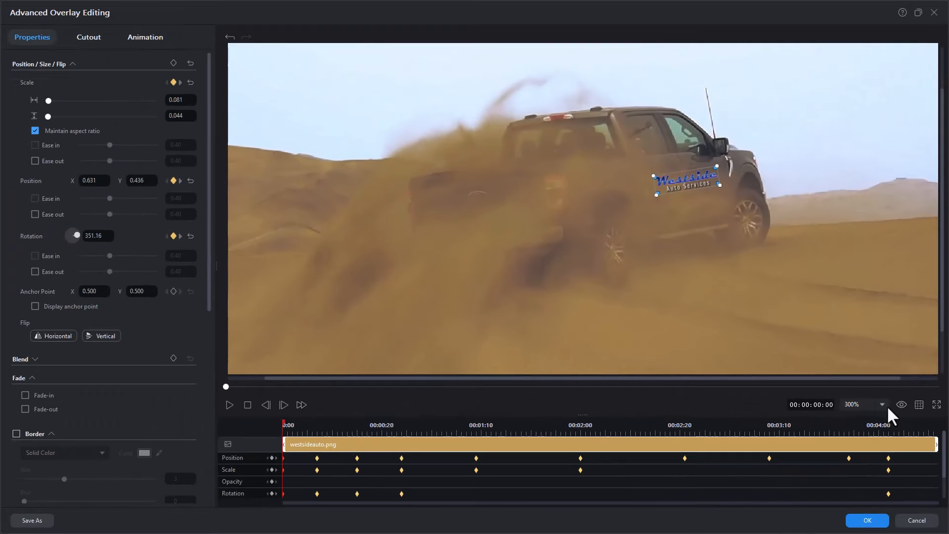
left_click(750, 257)
left_click(860, 494)
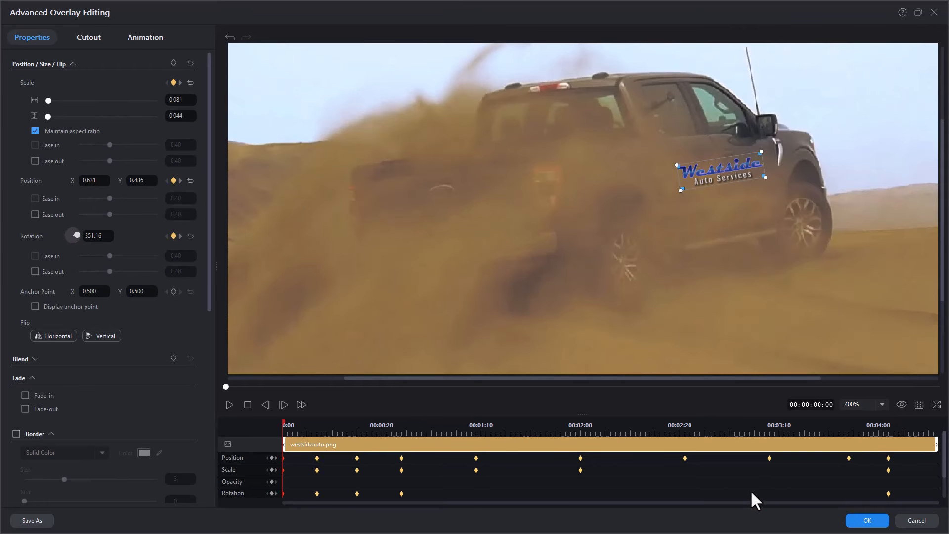
left_click(403, 433)
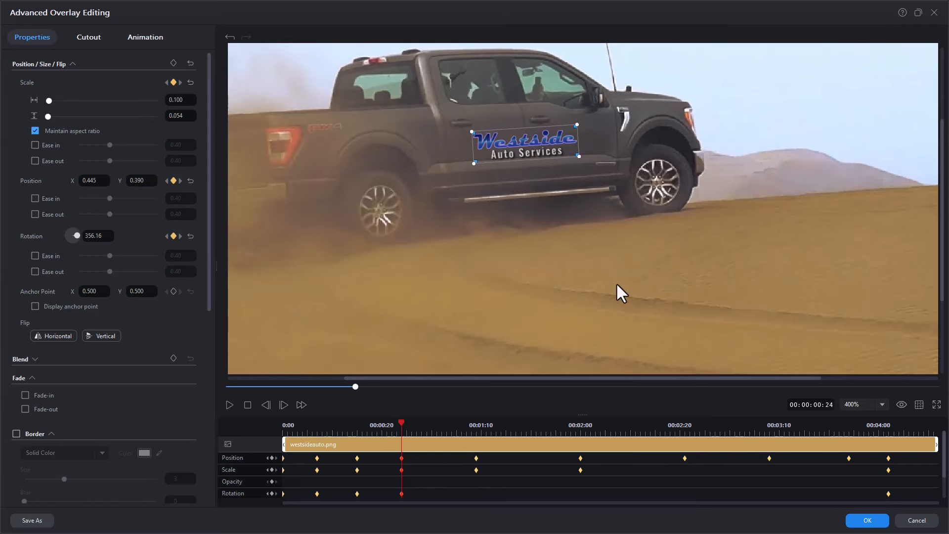
left_click(861, 520)
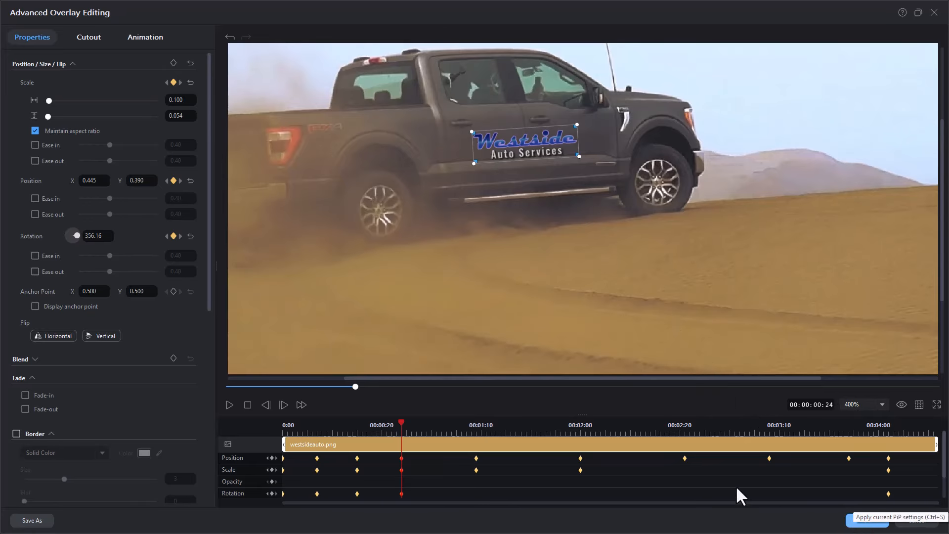